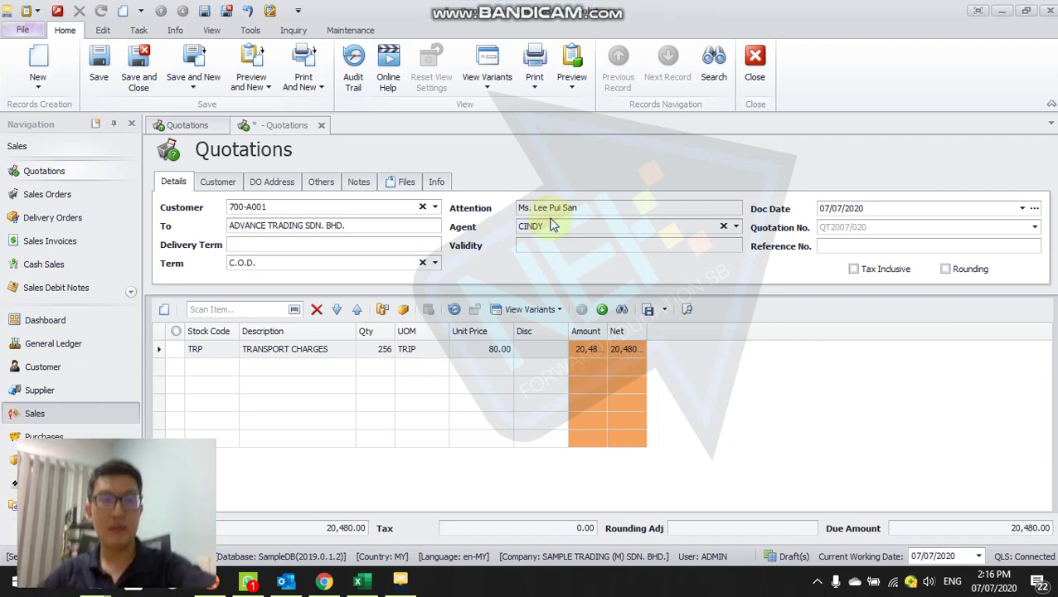
# Step: Check the TRP line's quantity and unit choices, leaving the quantity at 256
pyautogui.click(522, 175)
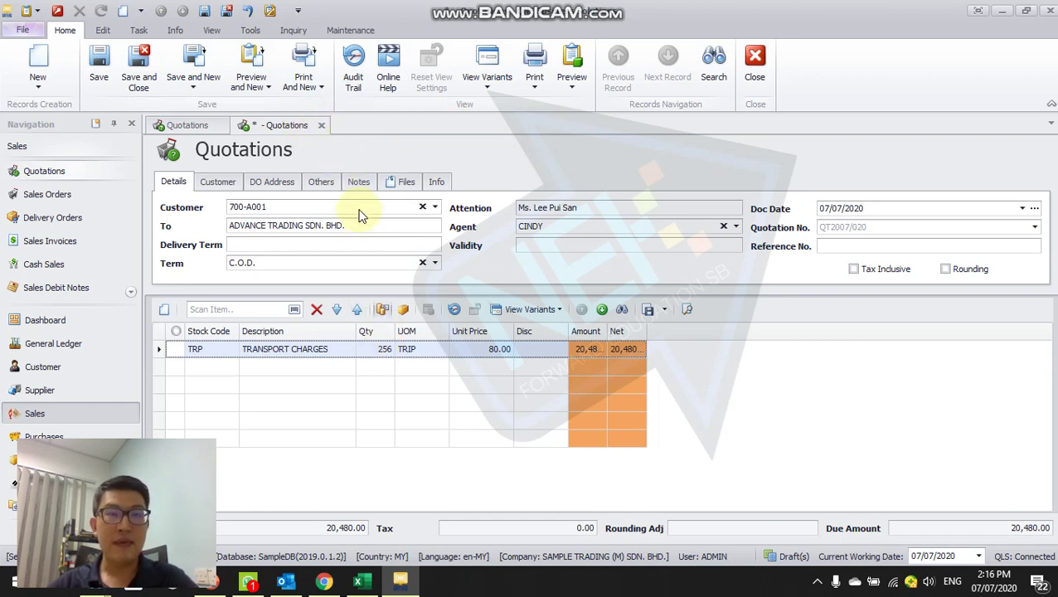
pyautogui.click(365, 349)
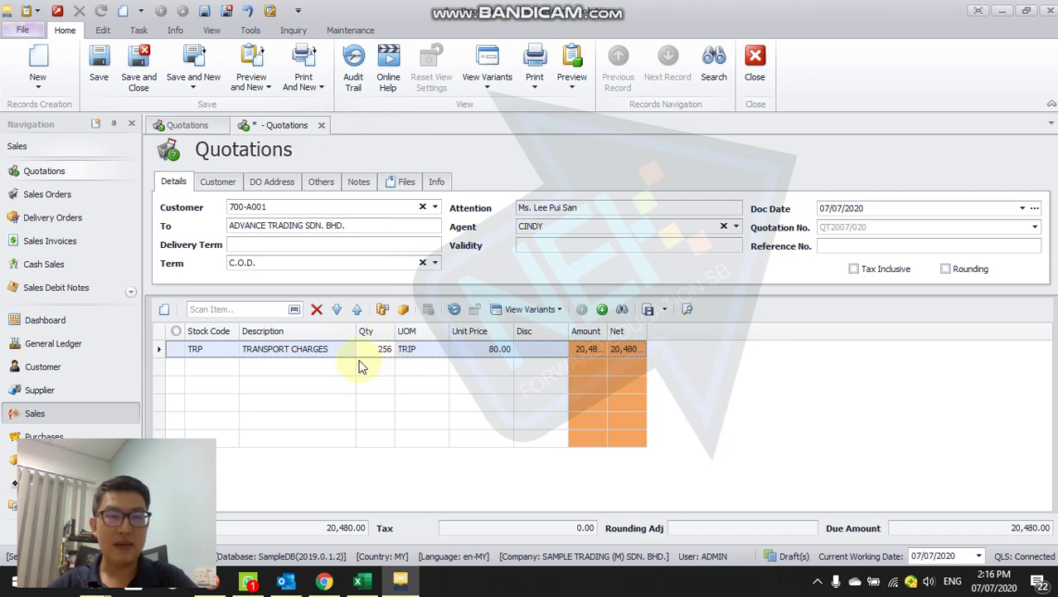
pyautogui.click(374, 349)
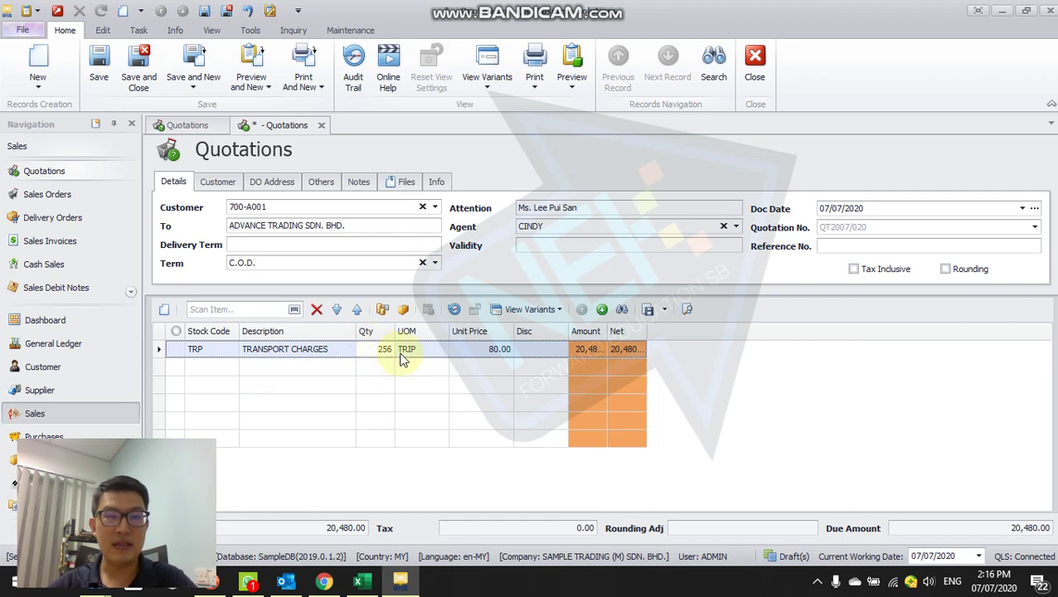
pyautogui.click(402, 353)
pyautogui.click(418, 351)
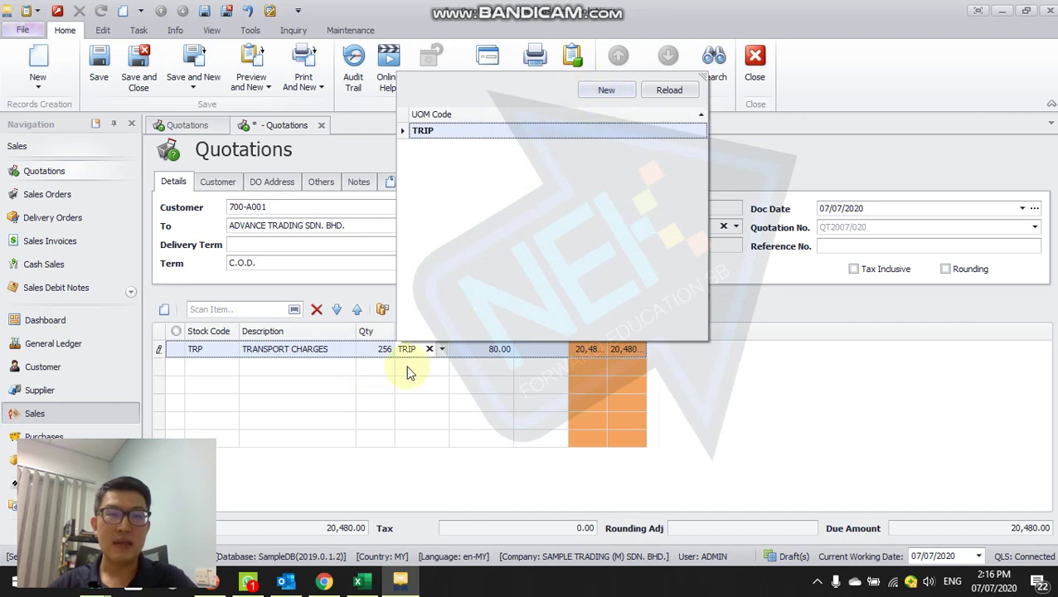
pyautogui.click(383, 354)
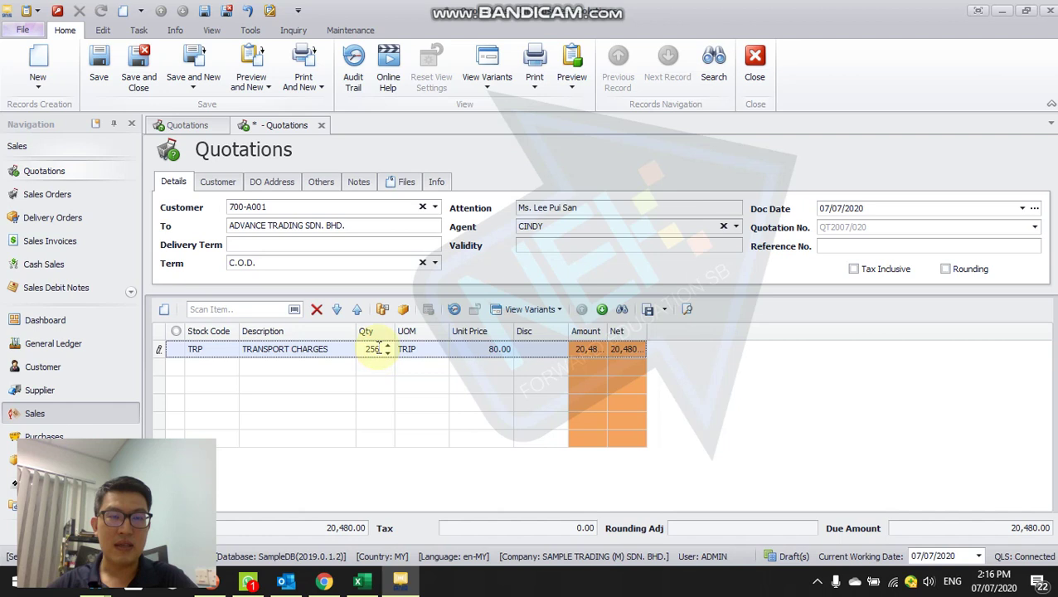
pyautogui.click(375, 349)
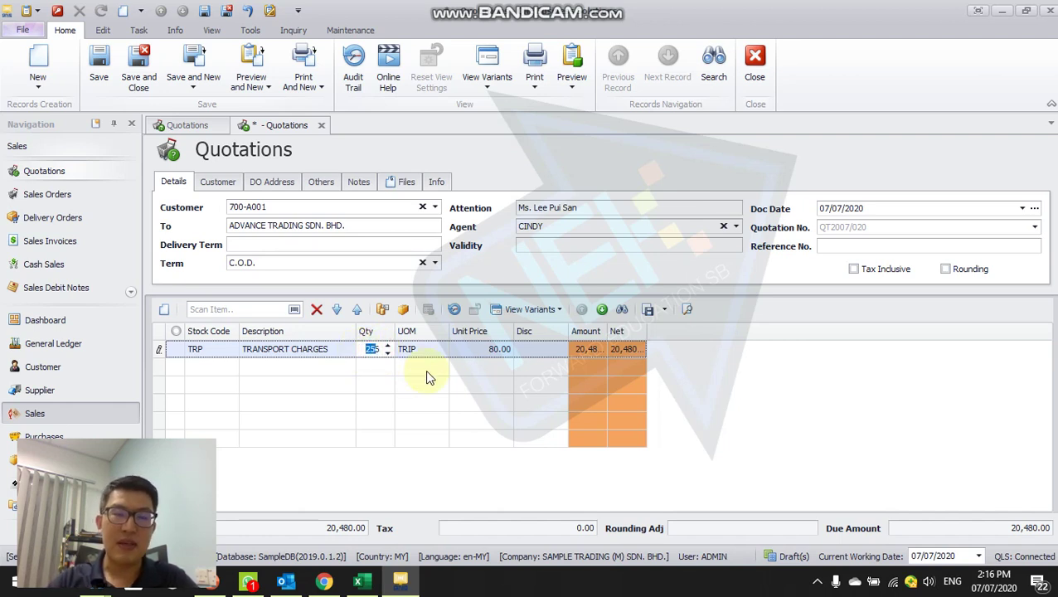
pyautogui.click(342, 349)
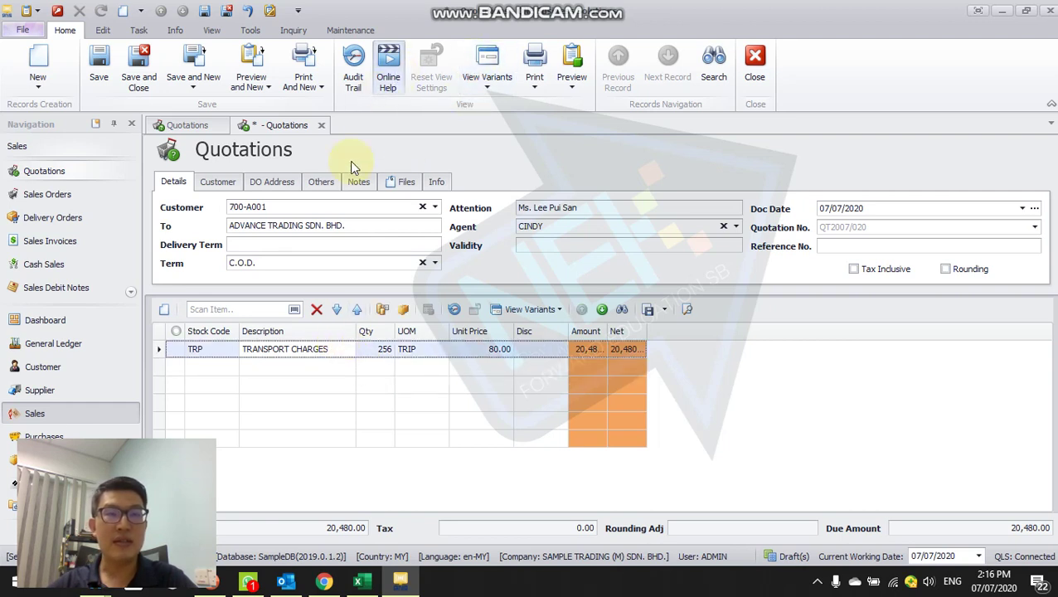
# Step: Open Maintenance > System Options on the Sales tab and select the Qty Precision value
pyautogui.click(352, 30)
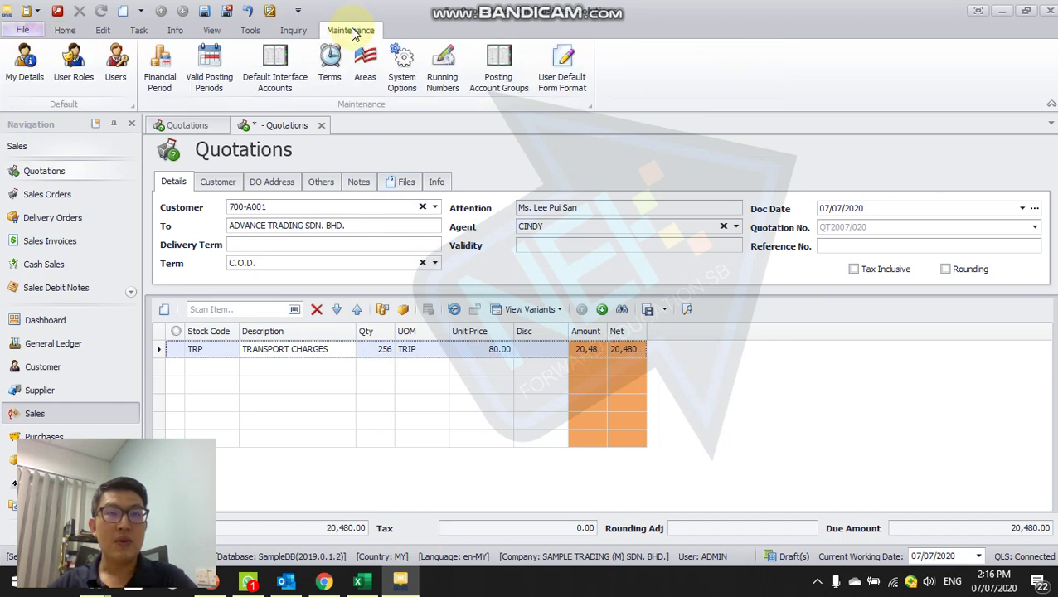
pyautogui.click(408, 84)
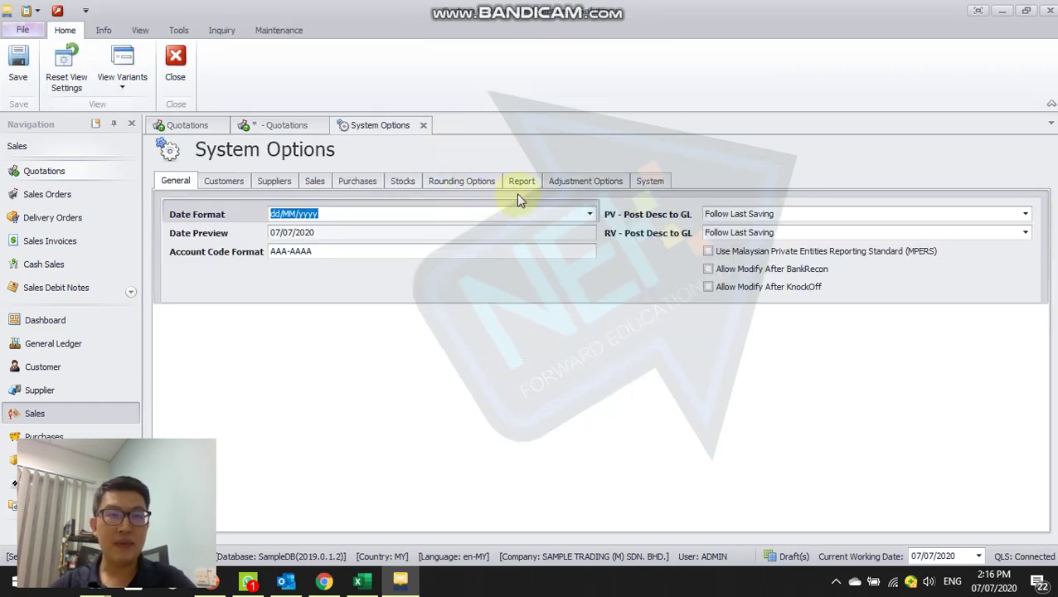
pyautogui.click(315, 183)
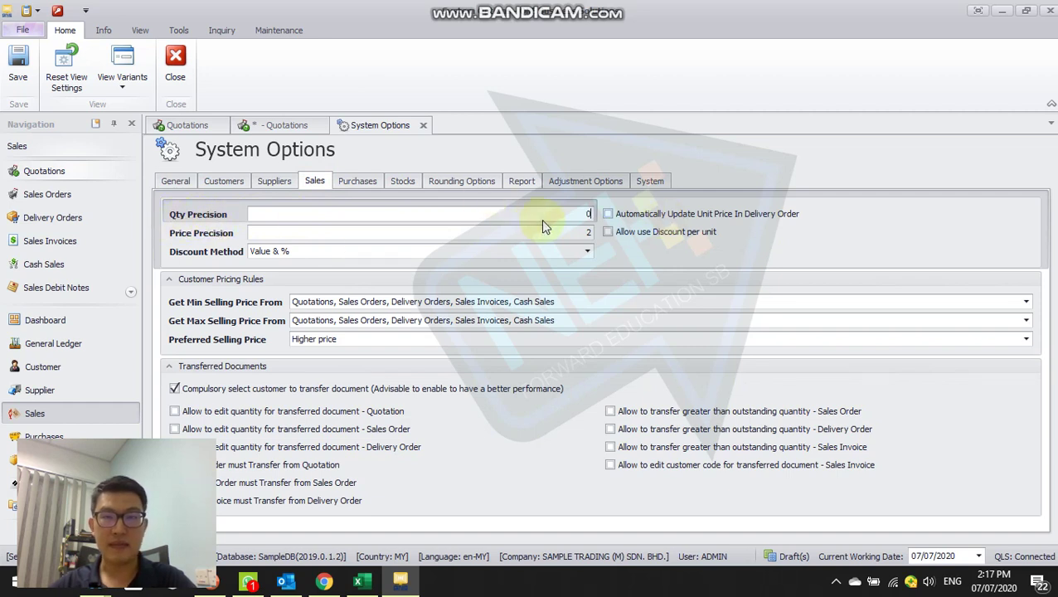
pyautogui.doubleClick(588, 214)
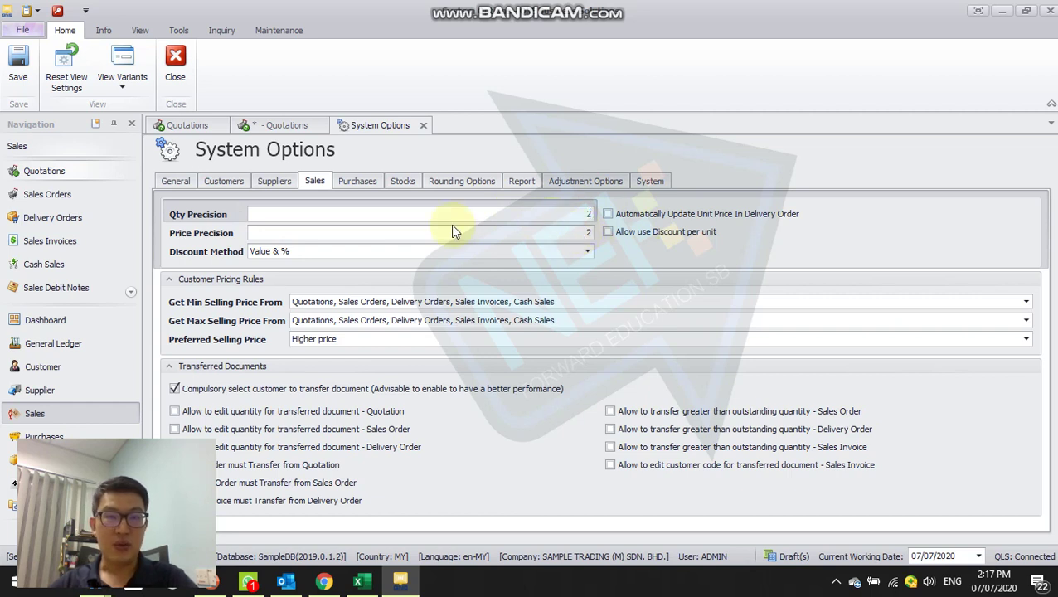
# Step: Set Qty Precision to 2 on the Purchases and Stocks tabs, then save and close System Options
pyautogui.click(359, 182)
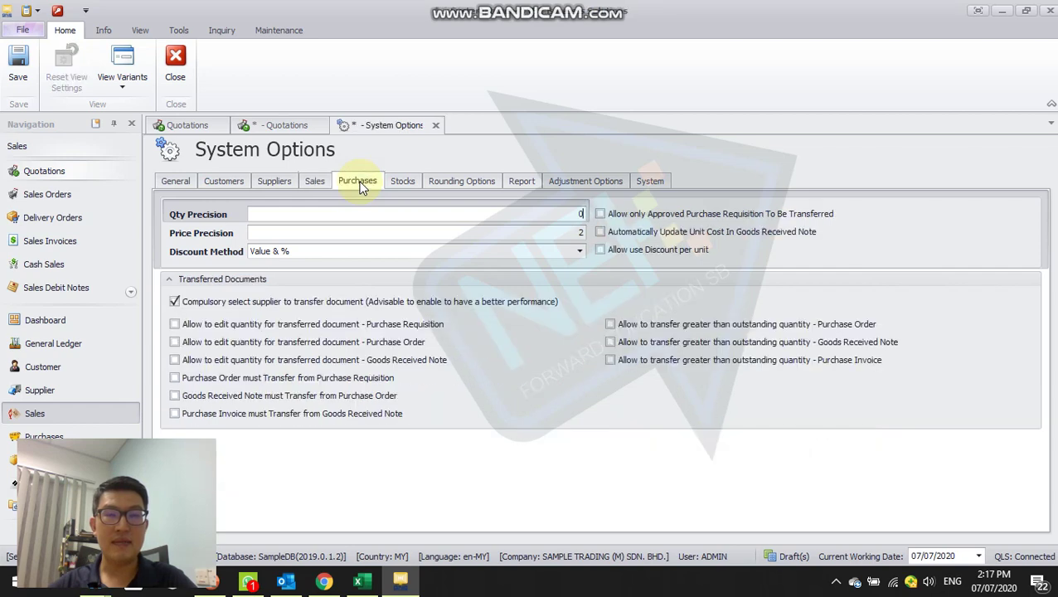
pyautogui.write('2')
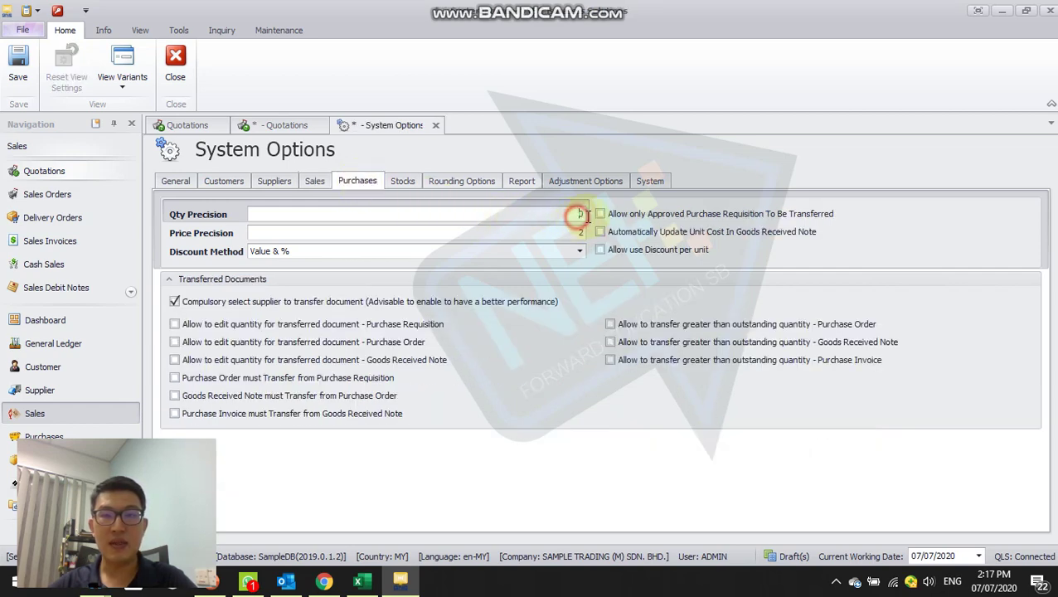
pyautogui.click(407, 182)
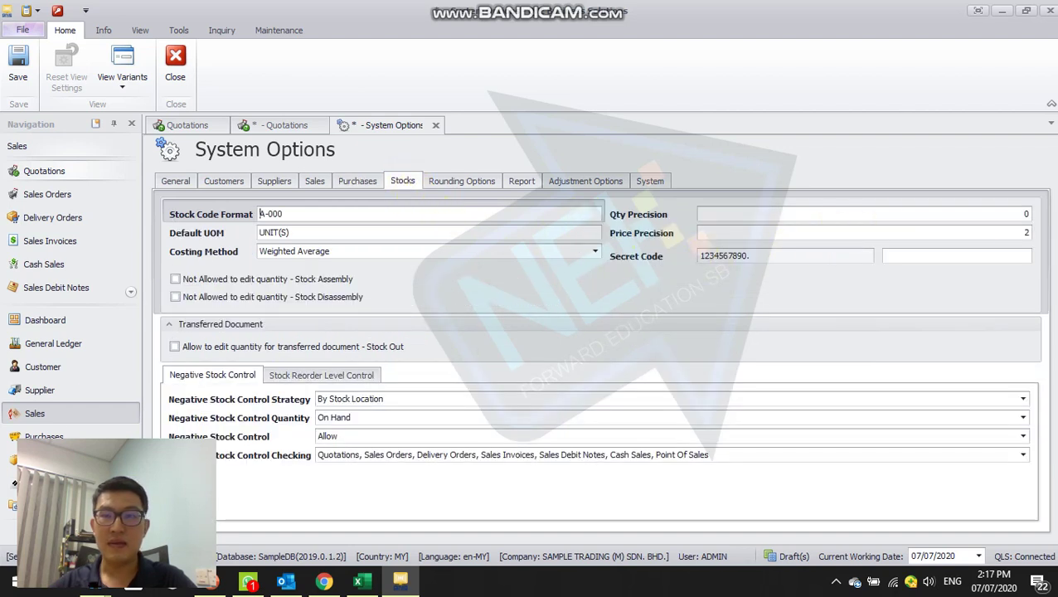
pyautogui.click(1023, 213)
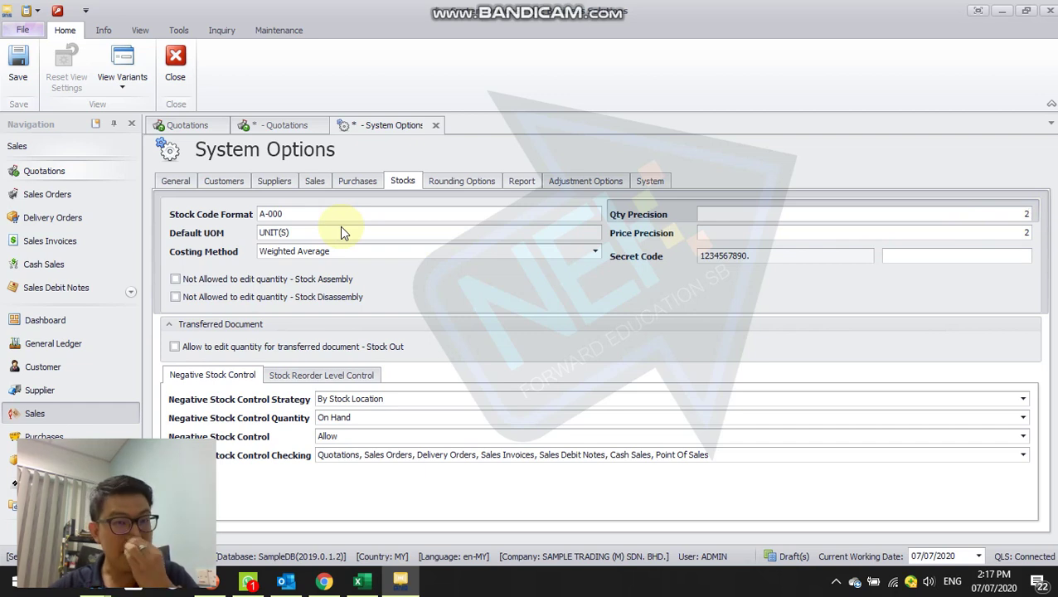
pyautogui.click(19, 73)
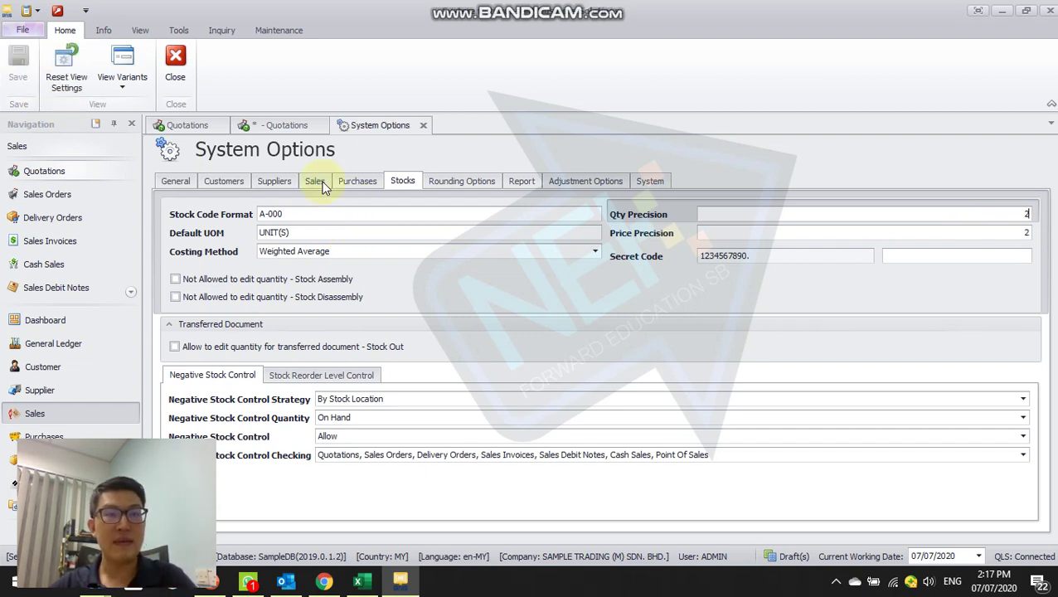
pyautogui.click(423, 126)
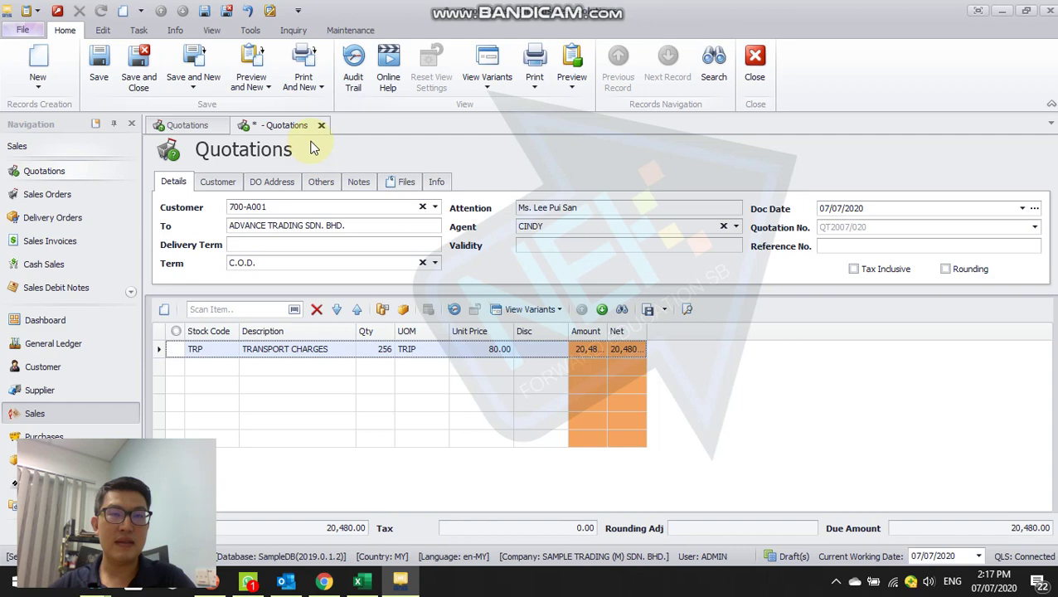
# Step: Discard the unsaved quotation, close all documents, and start new quotation QT2007/020 from Quotations
pyautogui.click(321, 125)
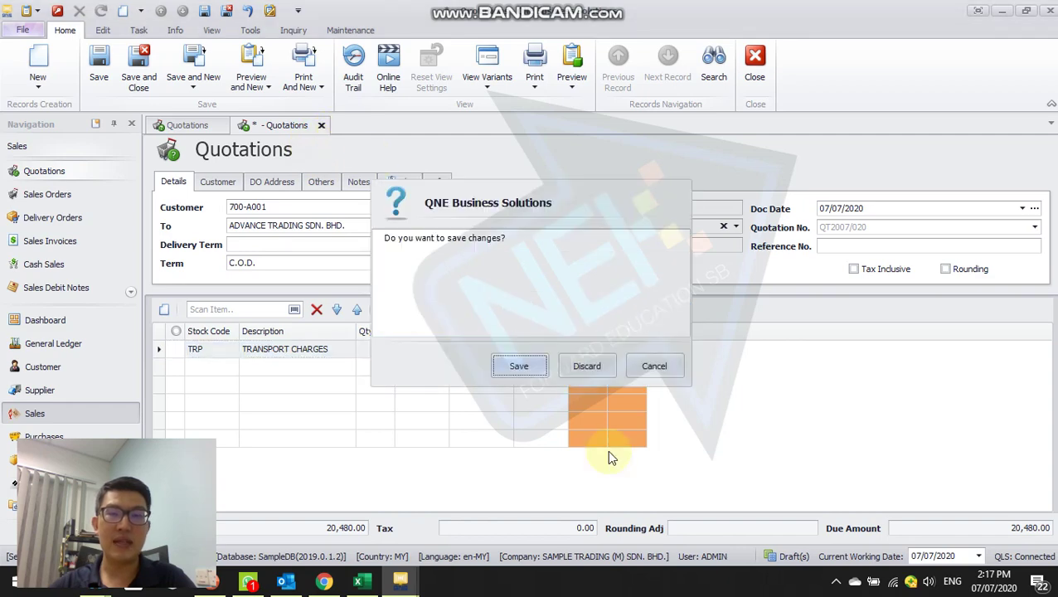
pyautogui.click(588, 366)
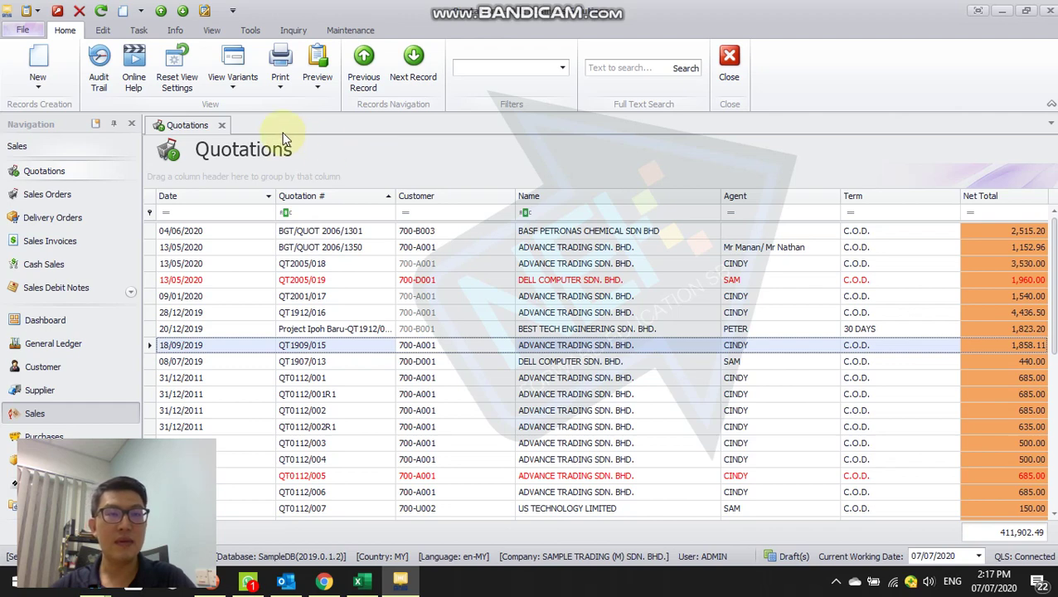
pyautogui.rightClick(284, 128)
pyautogui.click(304, 135)
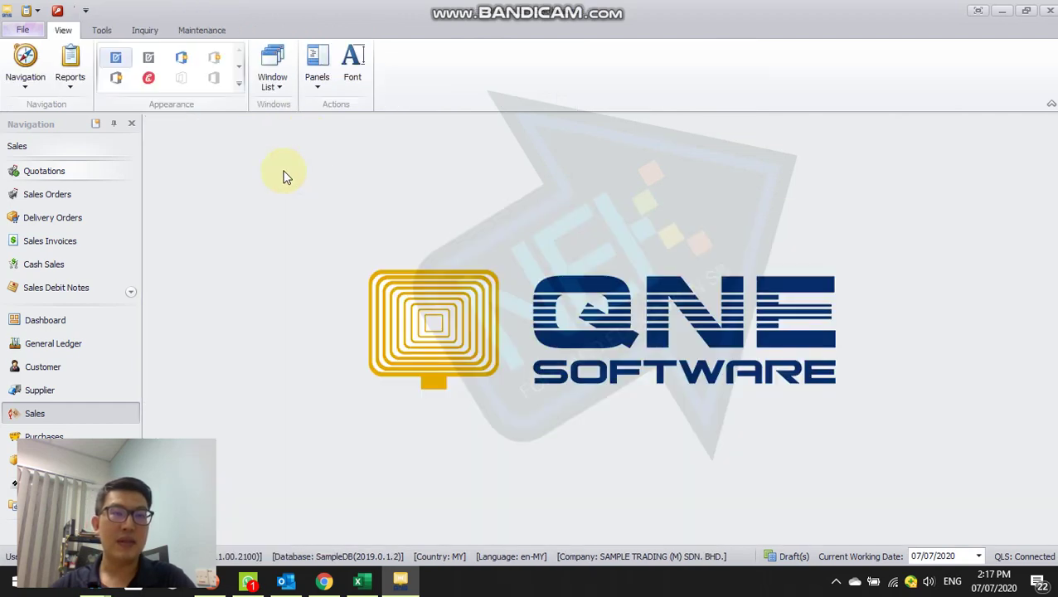
pyautogui.click(46, 170)
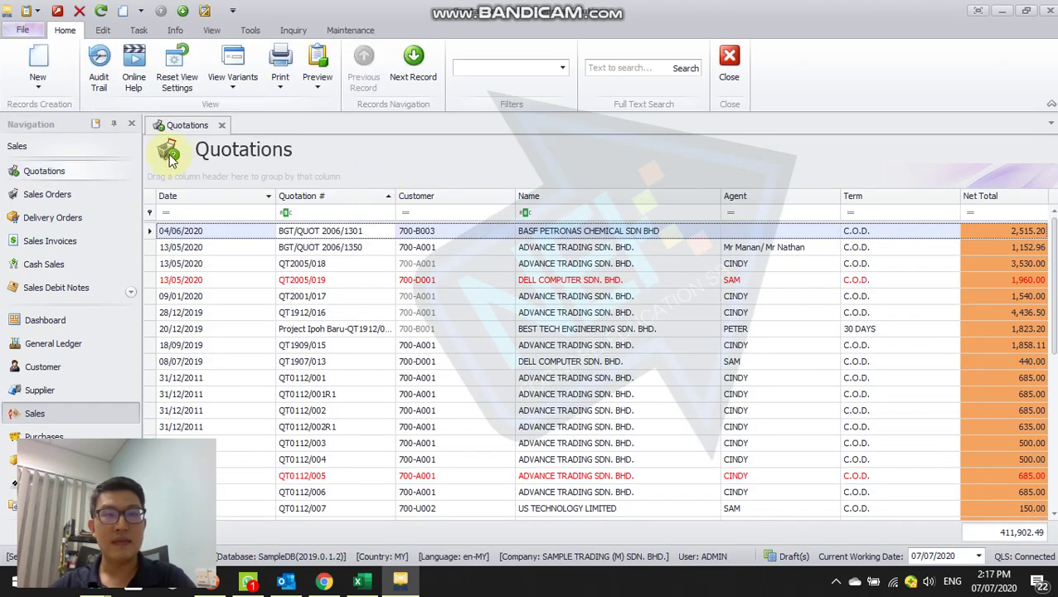
pyautogui.click(349, 197)
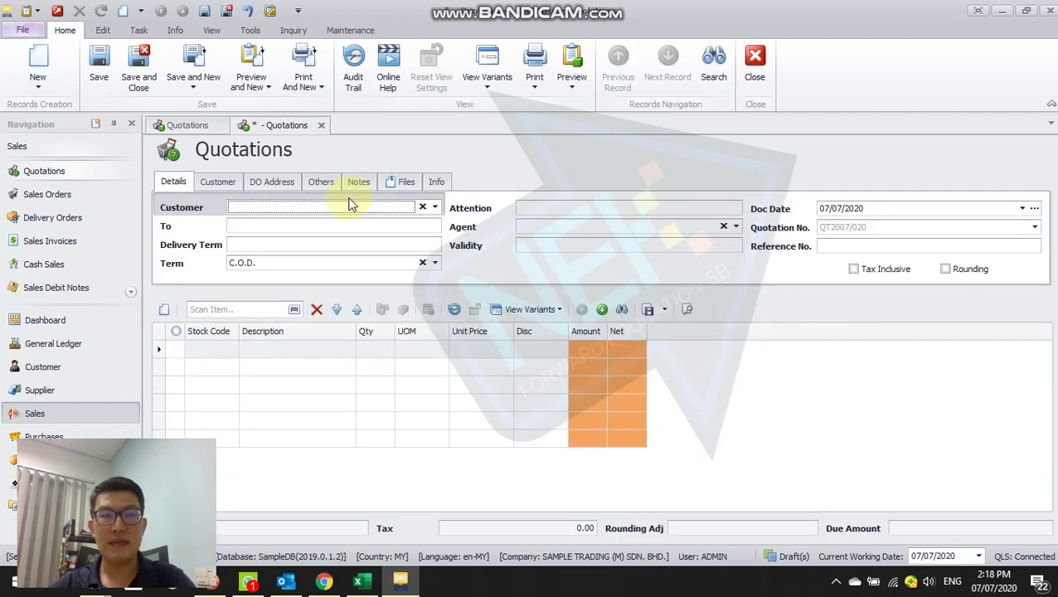
# Step: Choose ADVANCE TRADING SDN. BHD. (700-A001) as the quotation's customer
pyautogui.click(349, 209)
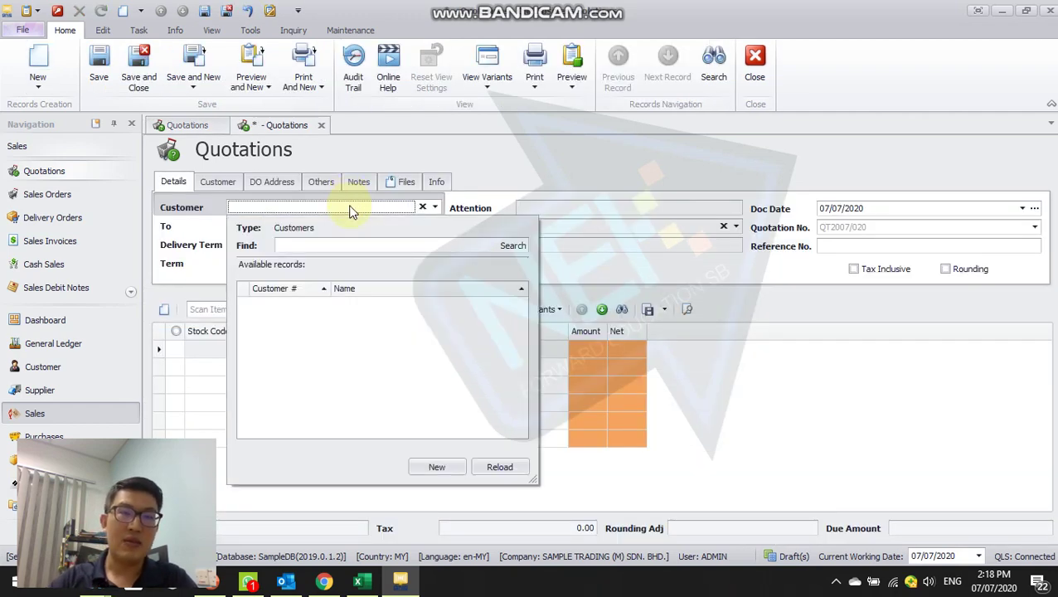
pyautogui.write('ad')
pyautogui.press('Return')
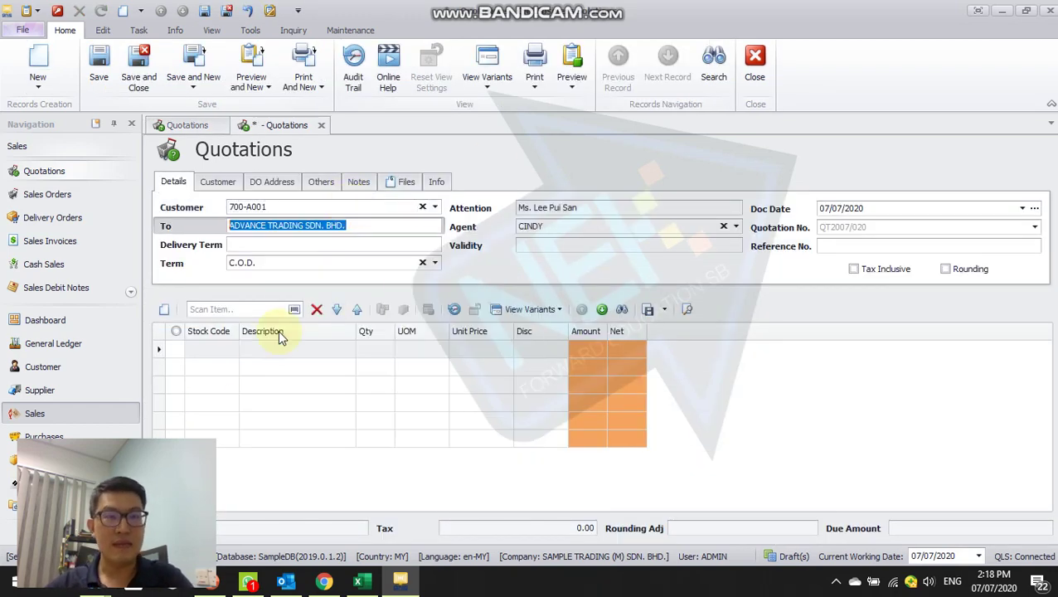
pyautogui.click(215, 350)
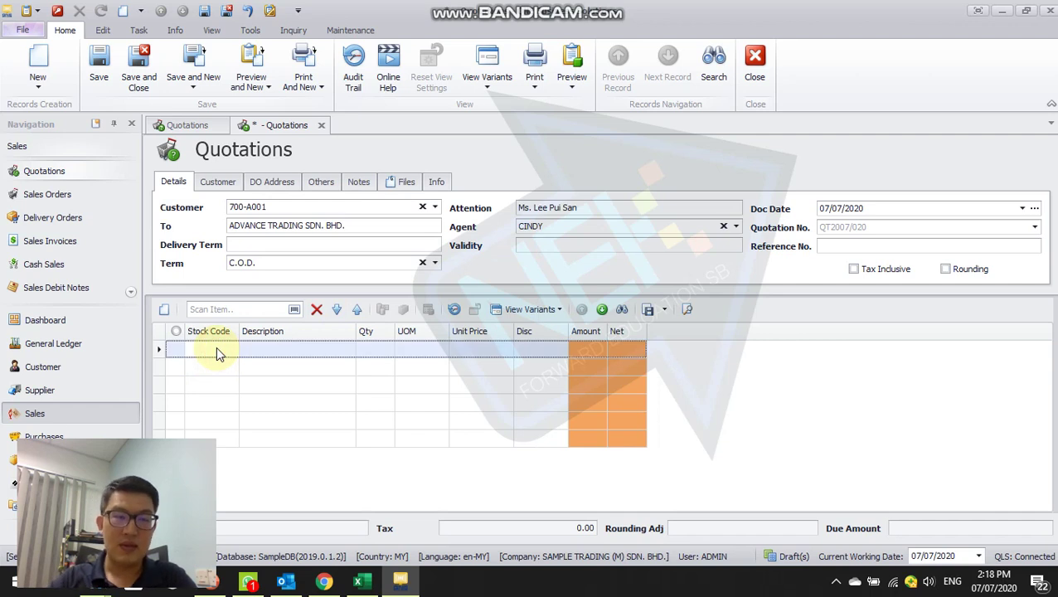
# Step: Add a TRANSPORT CHARGES (TRP) line with quantity 25.60
pyautogui.click(218, 352)
pyautogui.write('tra')
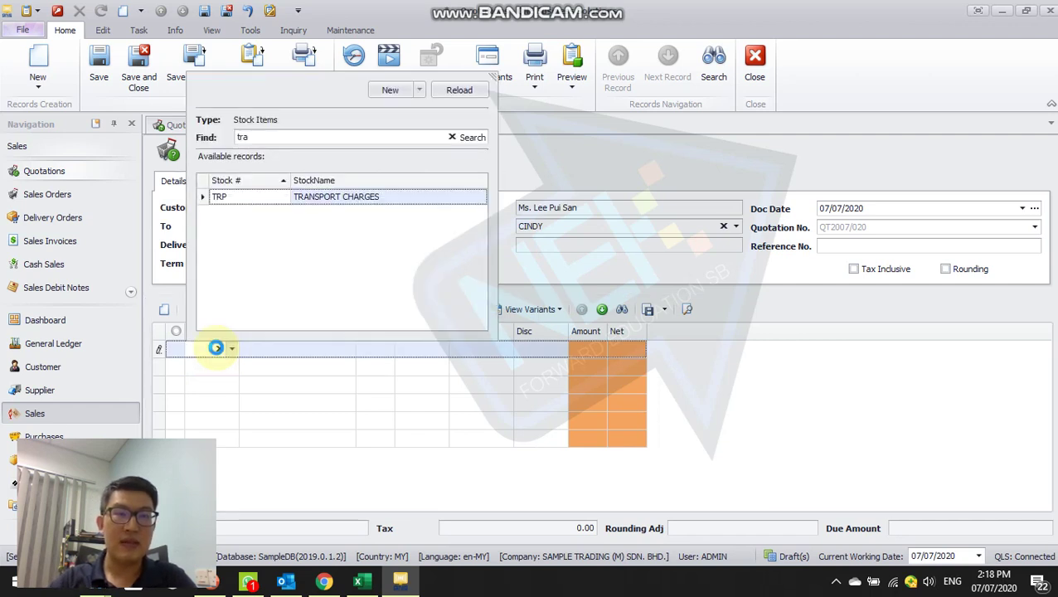
pyautogui.press('Return')
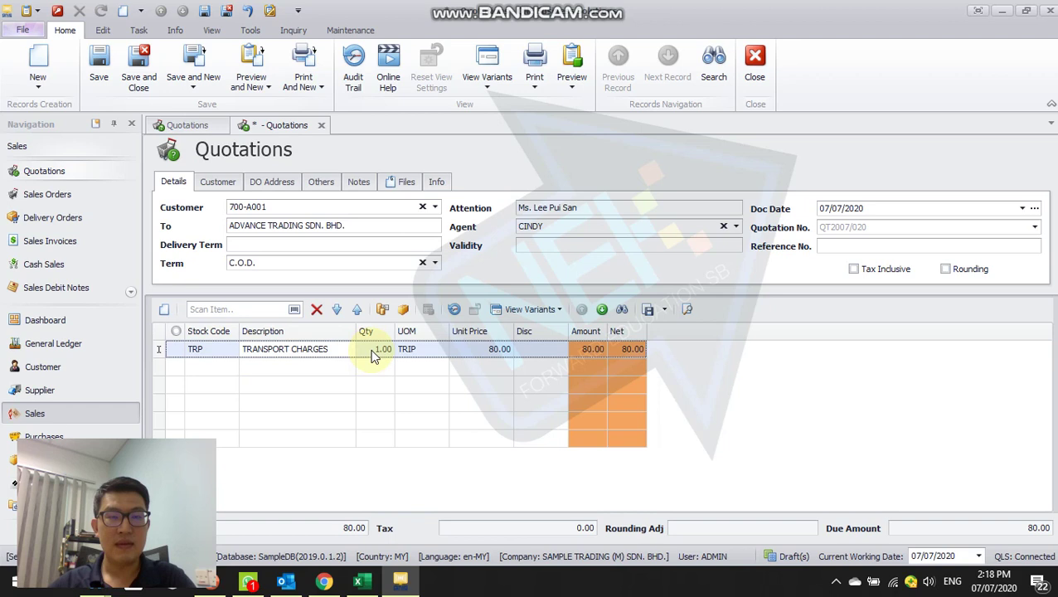
pyautogui.click(373, 355)
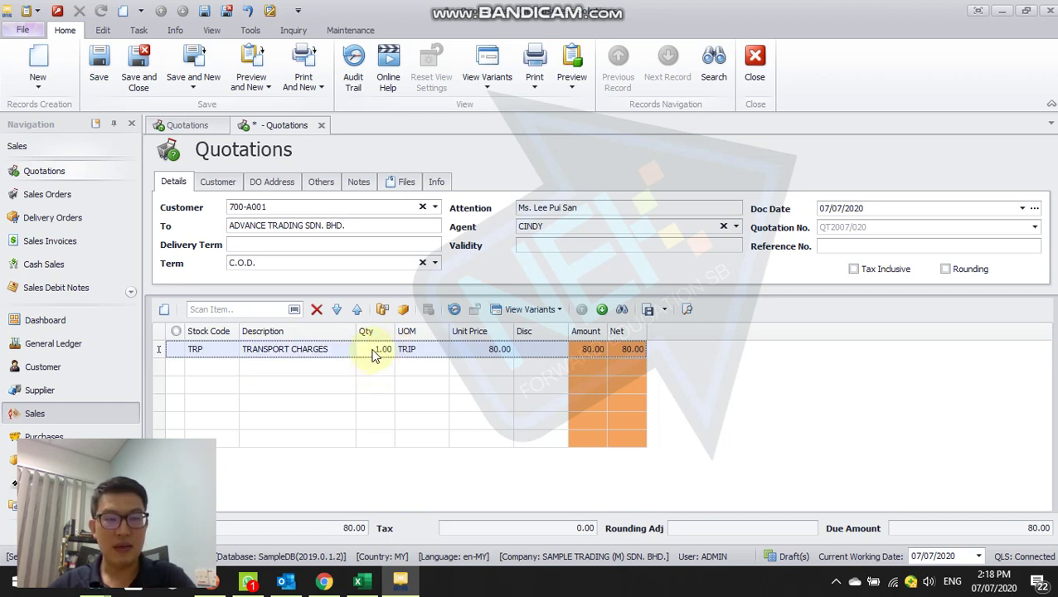
pyautogui.write('25')
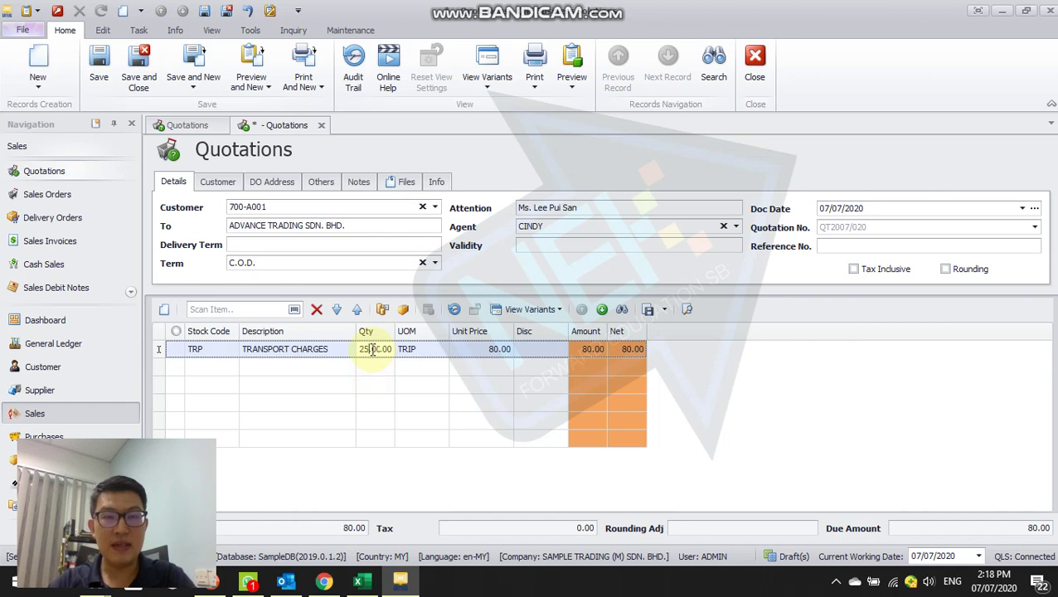
pyautogui.write('.6')
pyautogui.press('Return')
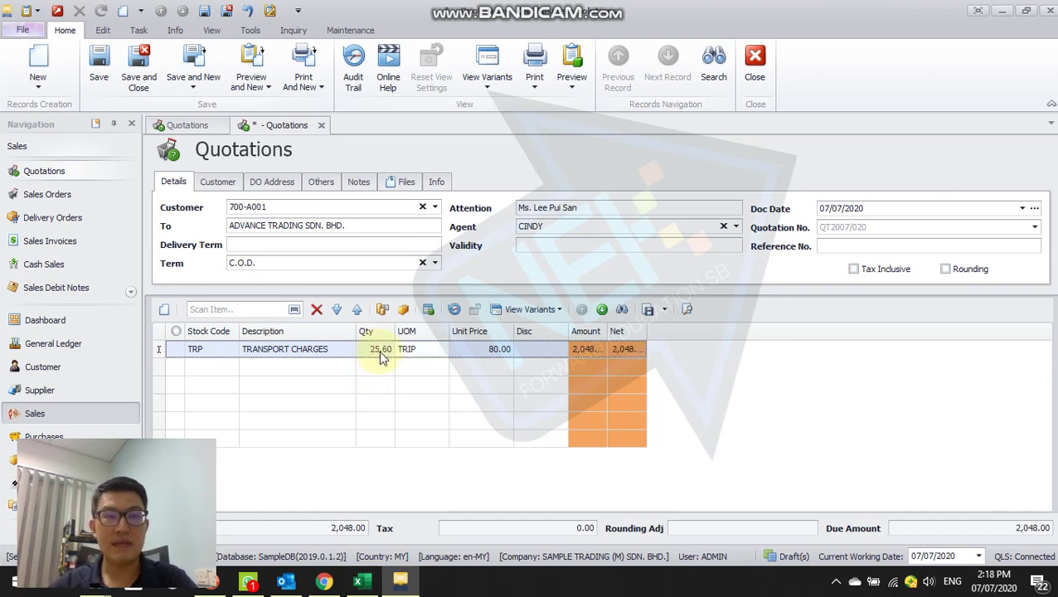
pyautogui.click(426, 355)
# Step: Create unit of measure KM (description KM, rate 1.00) and apply it to the TRP line
pyautogui.click(615, 90)
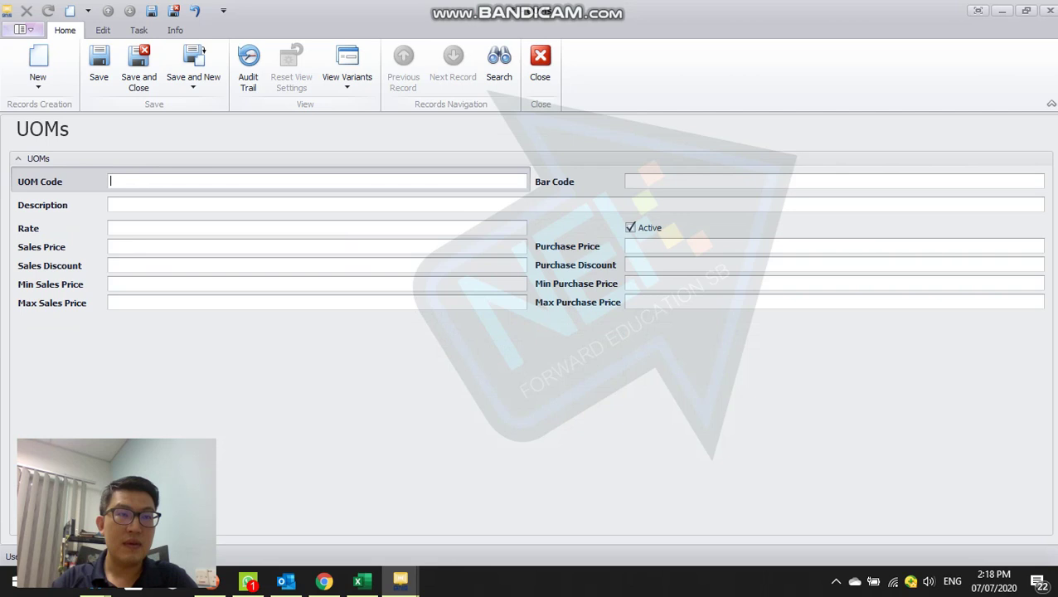
pyautogui.press('Tab')
pyautogui.press('Tab')
pyautogui.write('K')
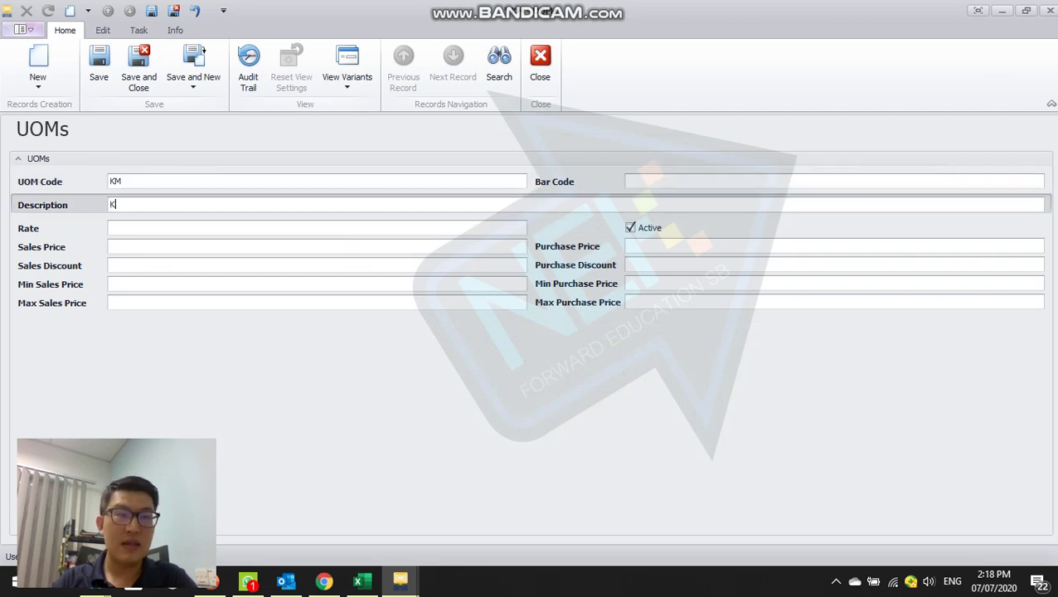
pyautogui.write('M')
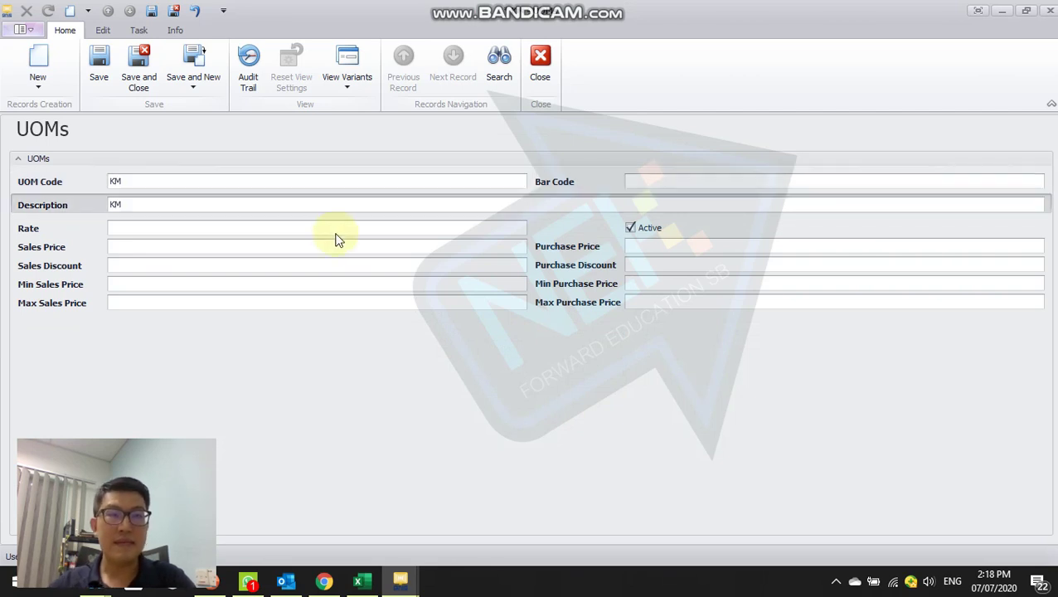
pyautogui.click(143, 230)
pyautogui.write('1')
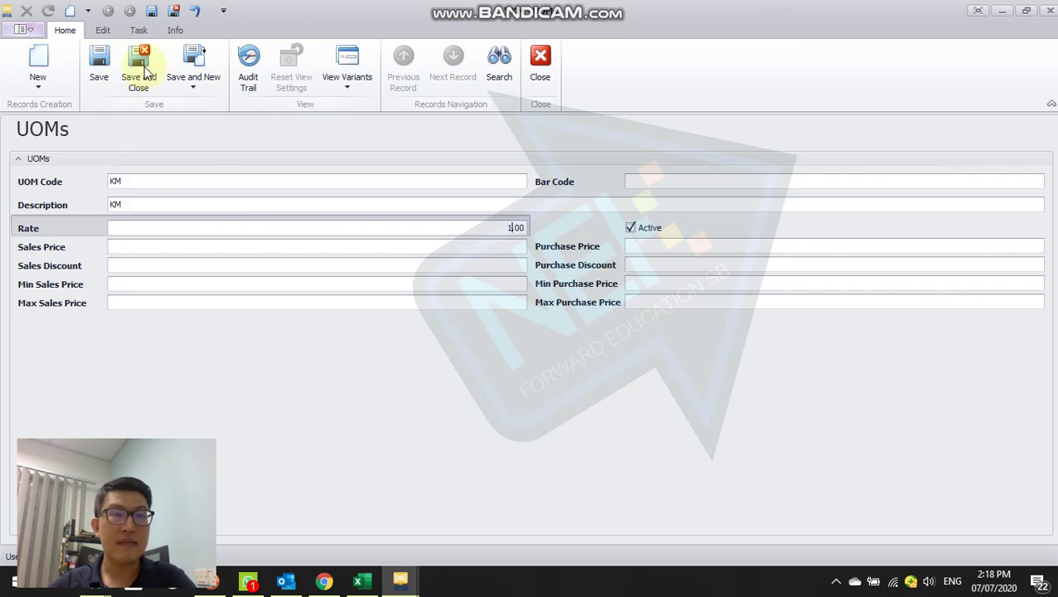
pyautogui.click(139, 65)
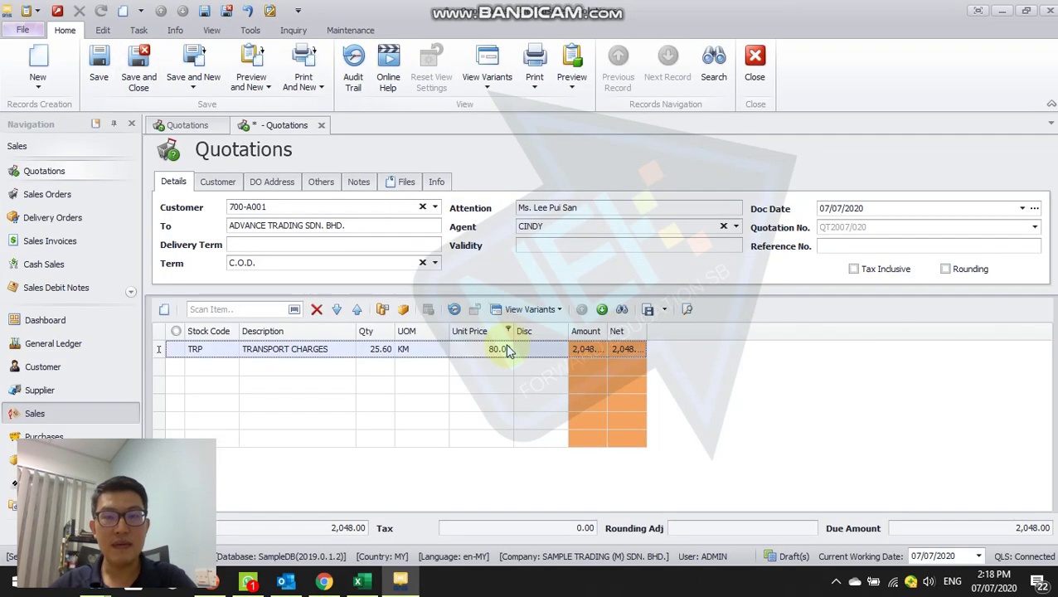
# Step: Reprice the TRP line to 0.80 per KM, totalling 20.48, and save QT2007/020
pyautogui.click(420, 350)
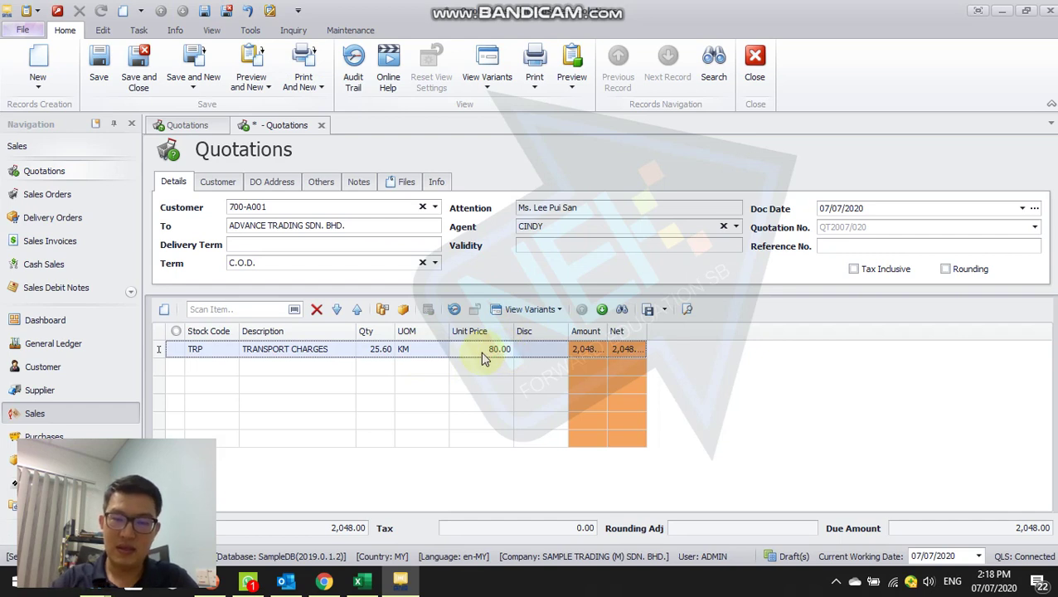
pyautogui.click(483, 352)
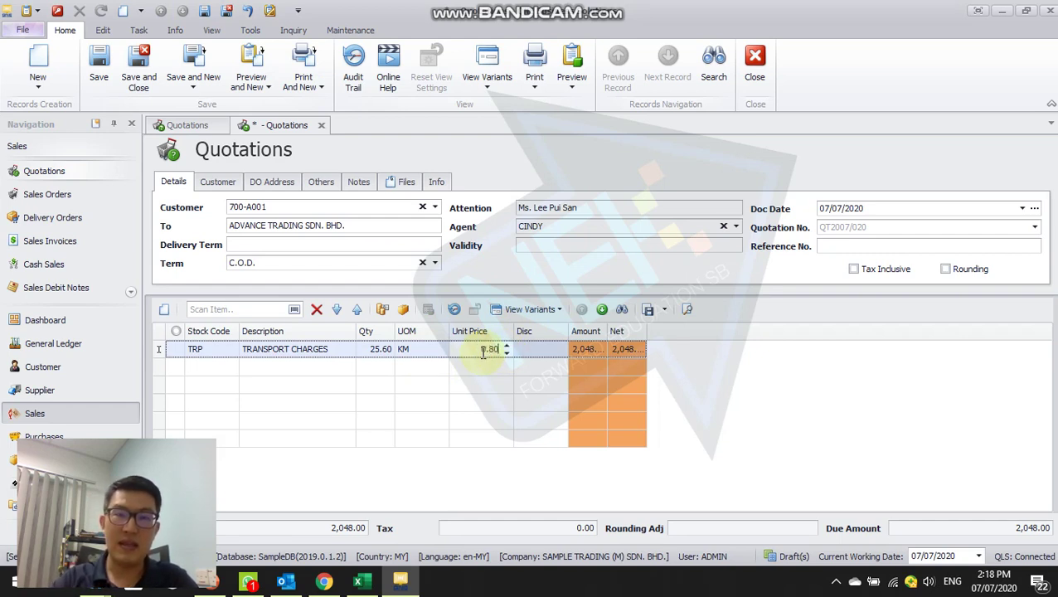
pyautogui.write('0.80')
pyautogui.press('Return')
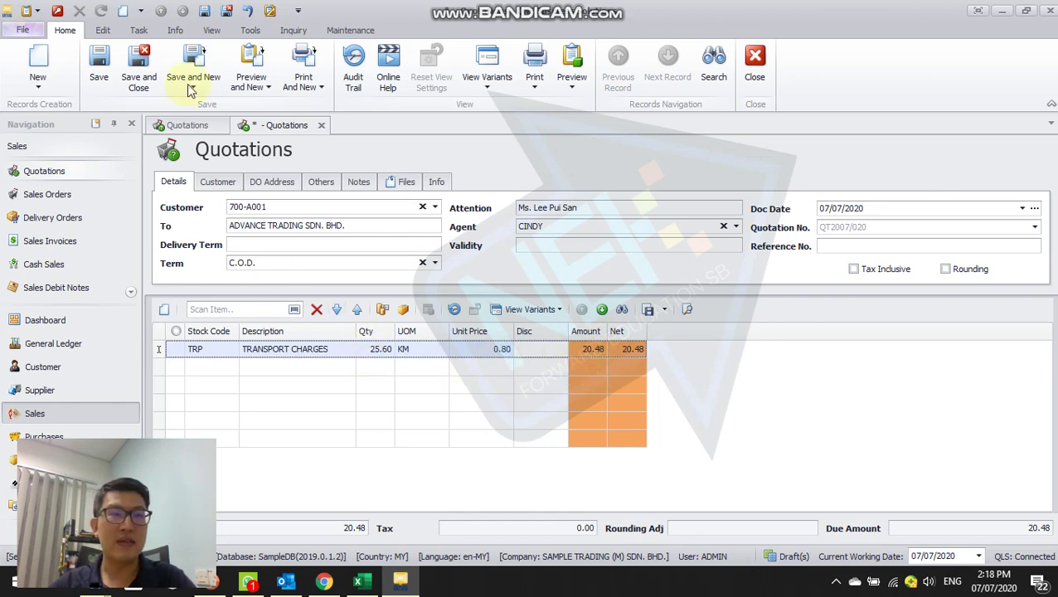
pyautogui.click(98, 66)
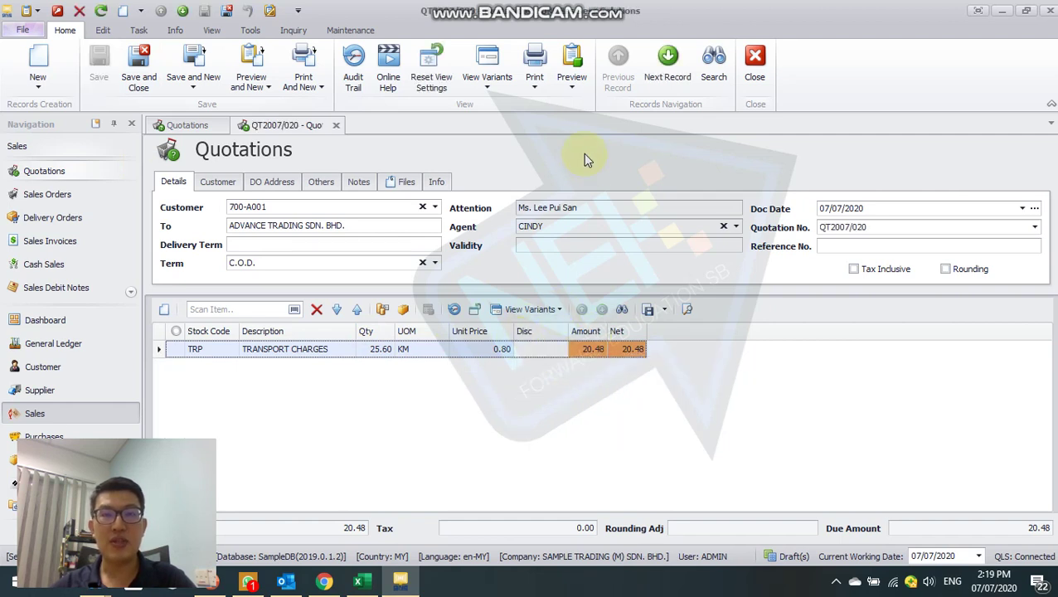
pyautogui.click(572, 82)
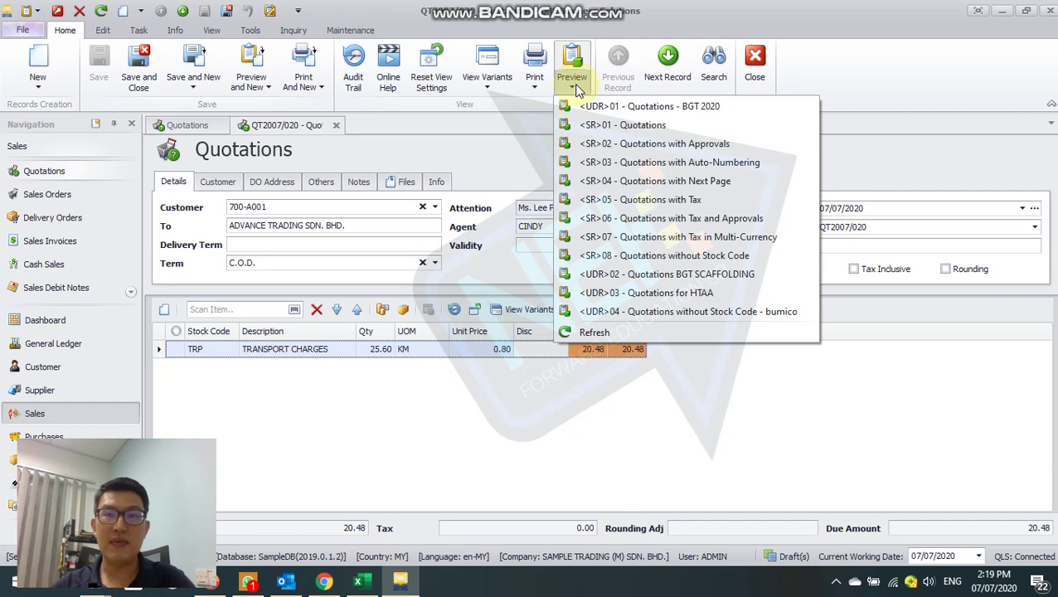
pyautogui.click(622, 125)
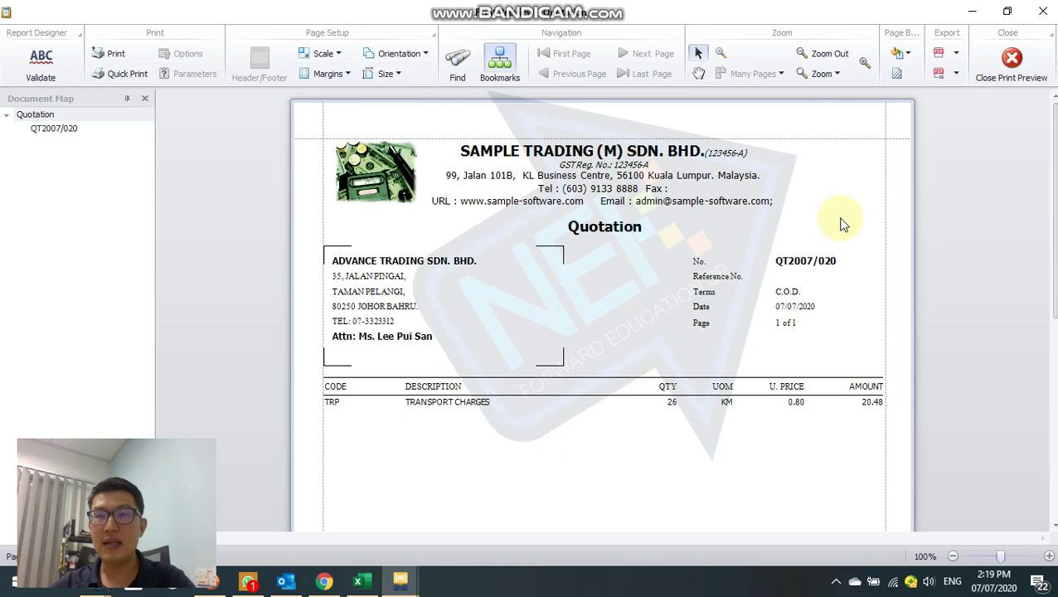
pyautogui.click(1011, 67)
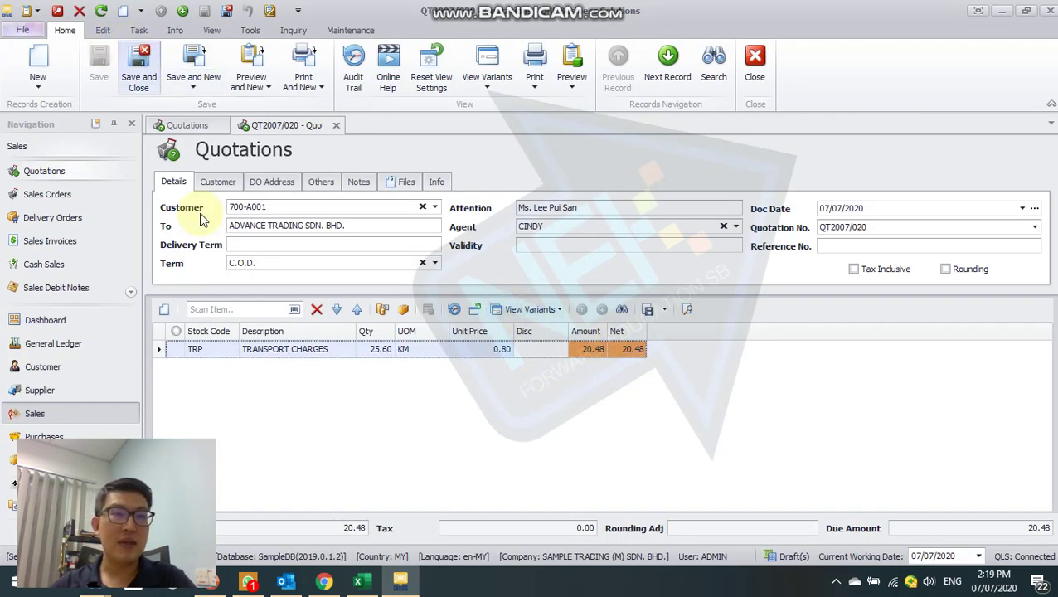
# Step: From Task > Design, select the <SR>01 Quotations report and amend a copy of it
pyautogui.click(137, 30)
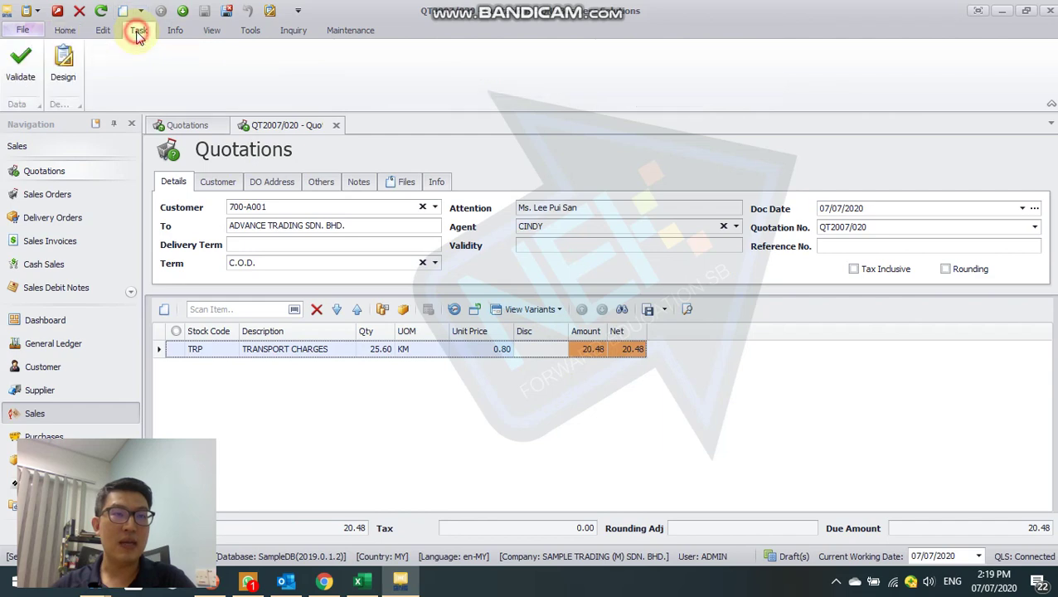
pyautogui.click(65, 69)
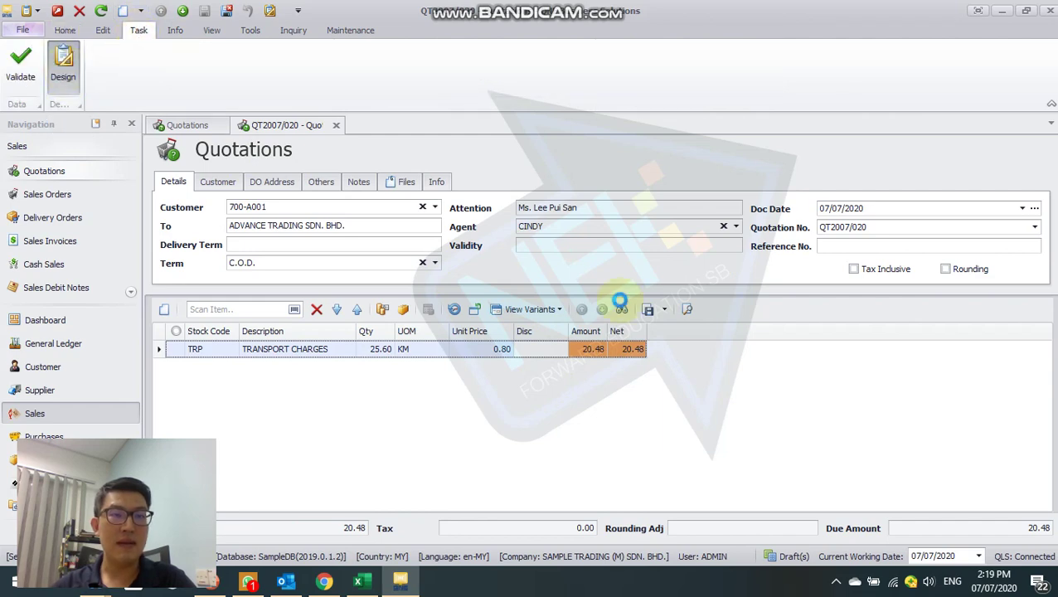
pyautogui.click(618, 300)
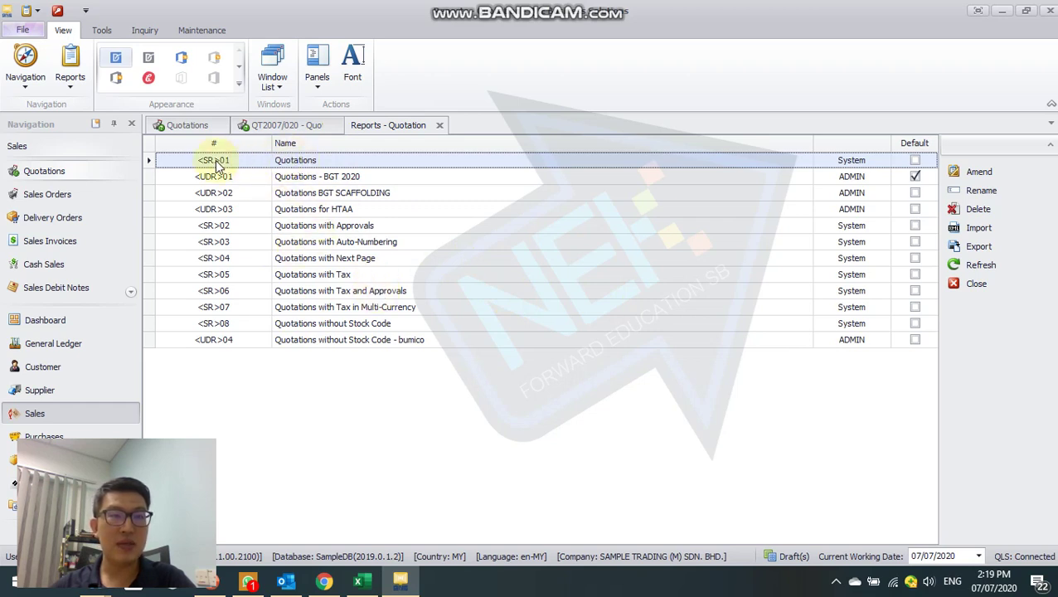
pyautogui.click(288, 163)
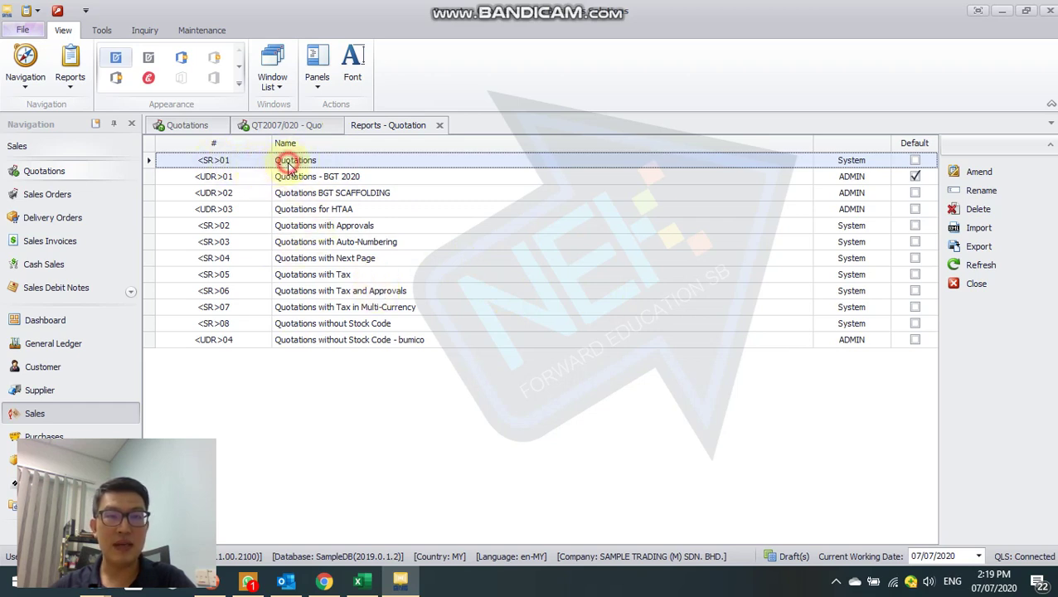
pyautogui.click(980, 175)
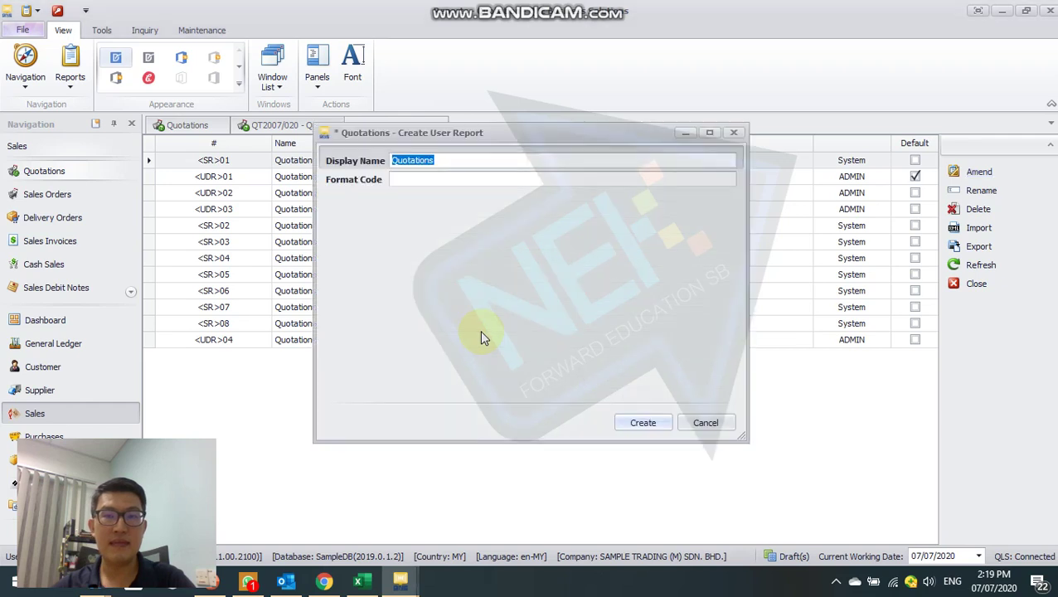
# Step: Rename the copied report to 'Quotations-Decimal' and create it as user report <UDR>05
pyautogui.click(485, 159)
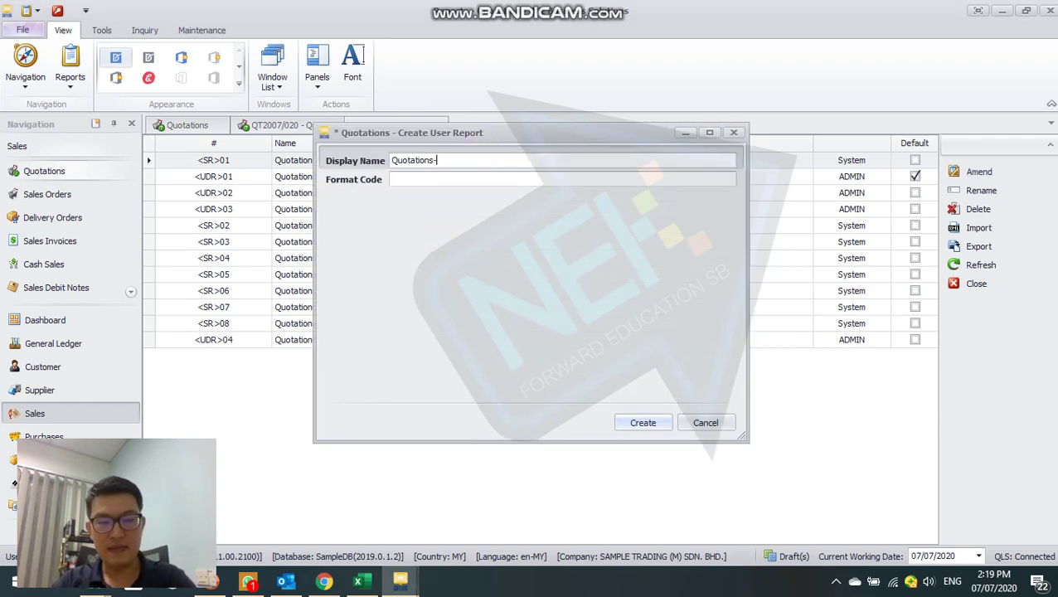
pyautogui.write('-Decimal')
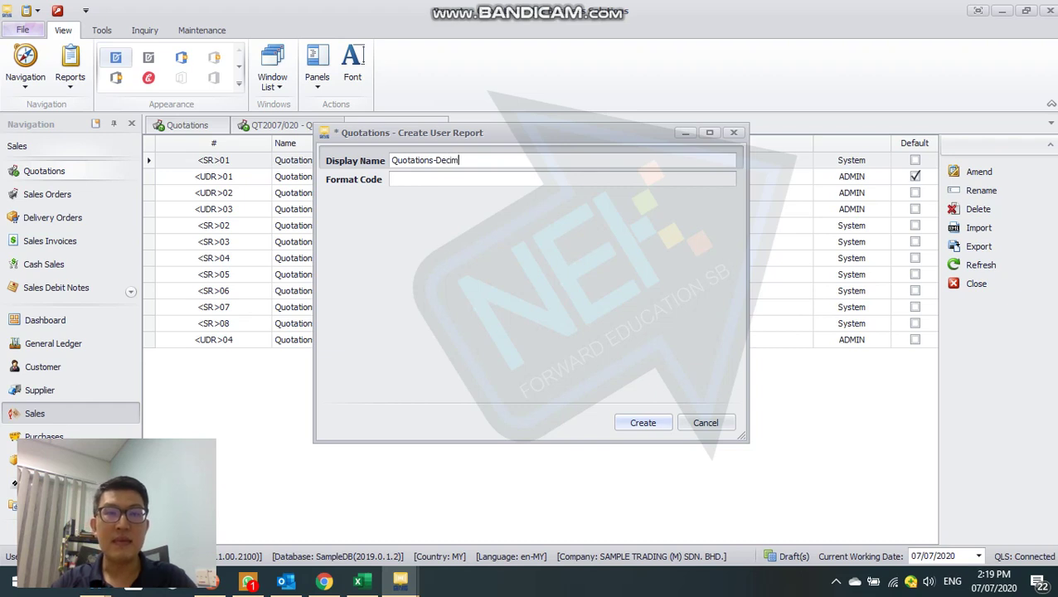
pyautogui.click(643, 423)
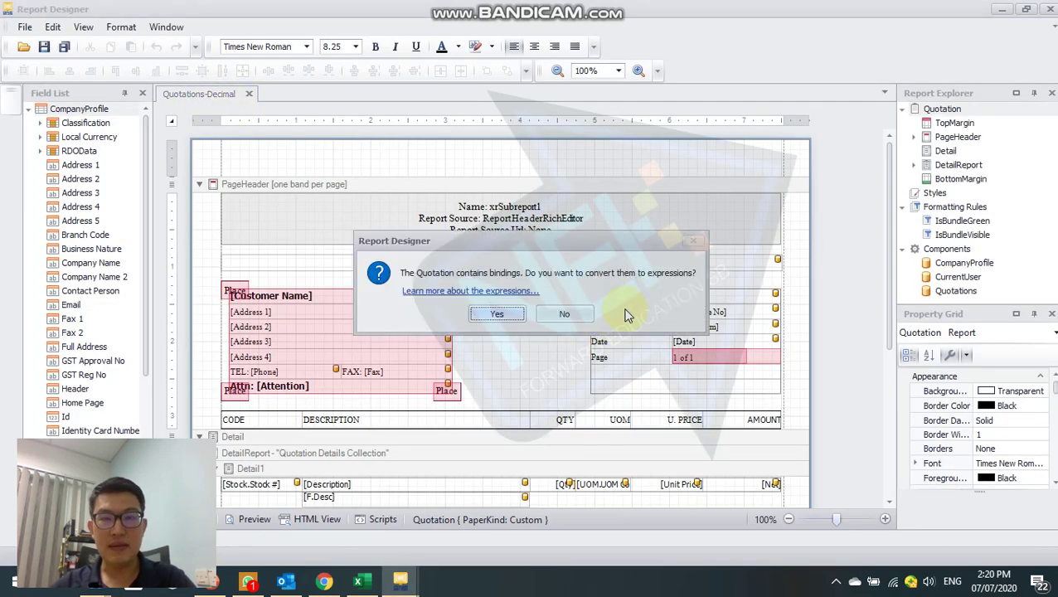
# Step: Decline converting bindings to expressions, then preview QT2007/020 with the Quotations-Decimal layout
pyautogui.click(564, 315)
pyautogui.scroll(-5, 579, 319)
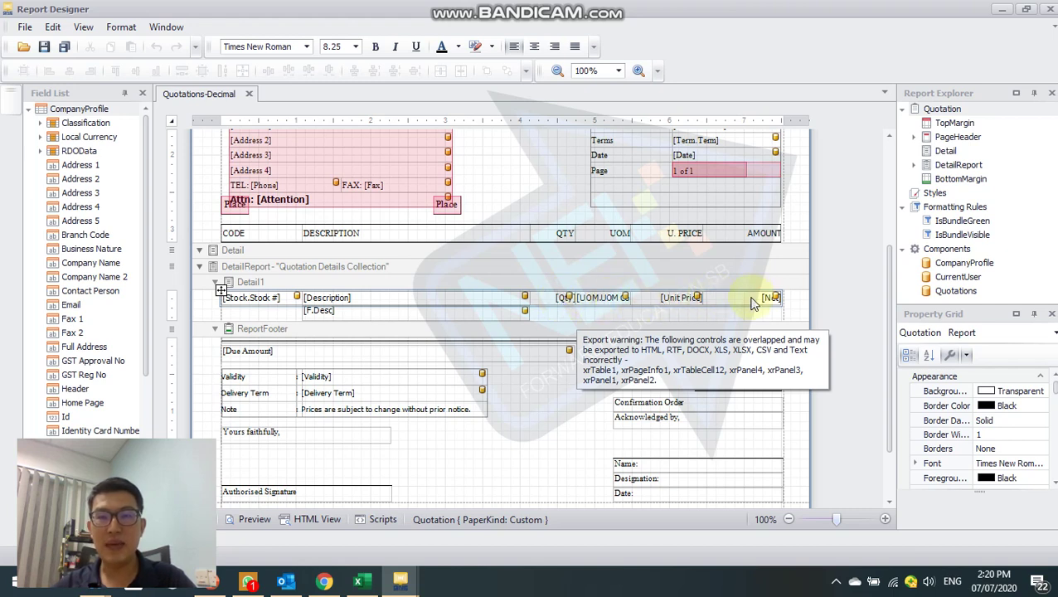
pyautogui.click(262, 519)
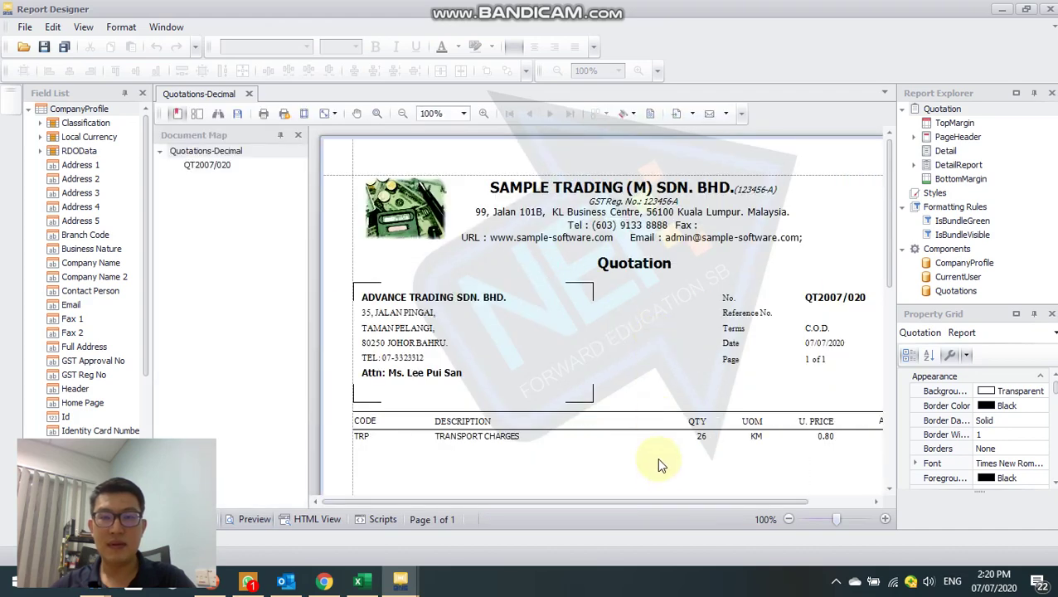
# Step: Switch the Report Designer back to Designer view and select the [Qty] cell in Detail1
pyautogui.moveTo(718, 500); pyautogui.dragTo(782, 495)
pyautogui.scroll(-1, 738, 457)
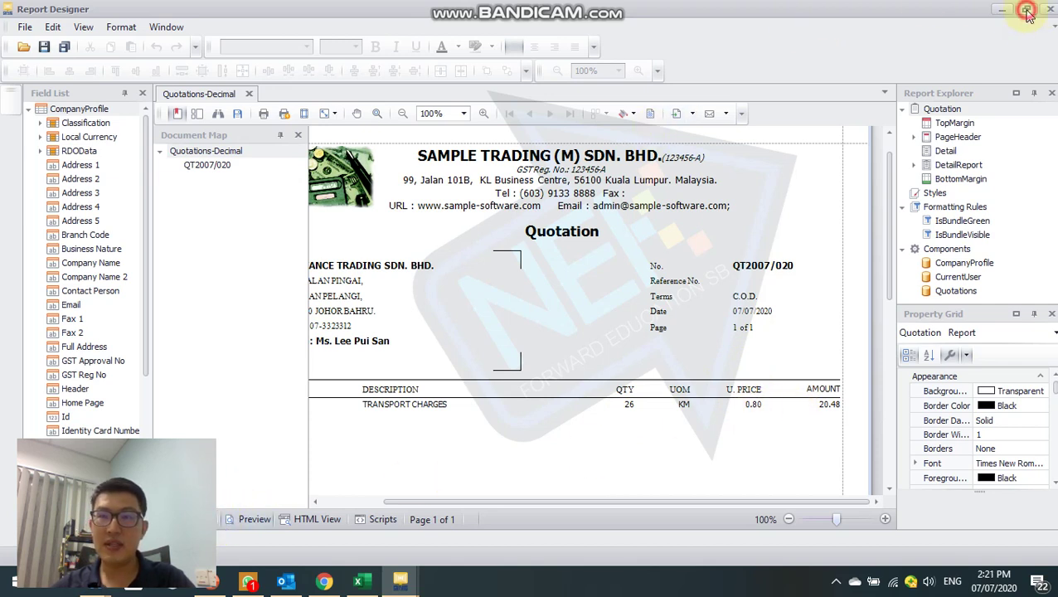
pyautogui.moveTo(564, 8); pyautogui.dragTo(608, 87)
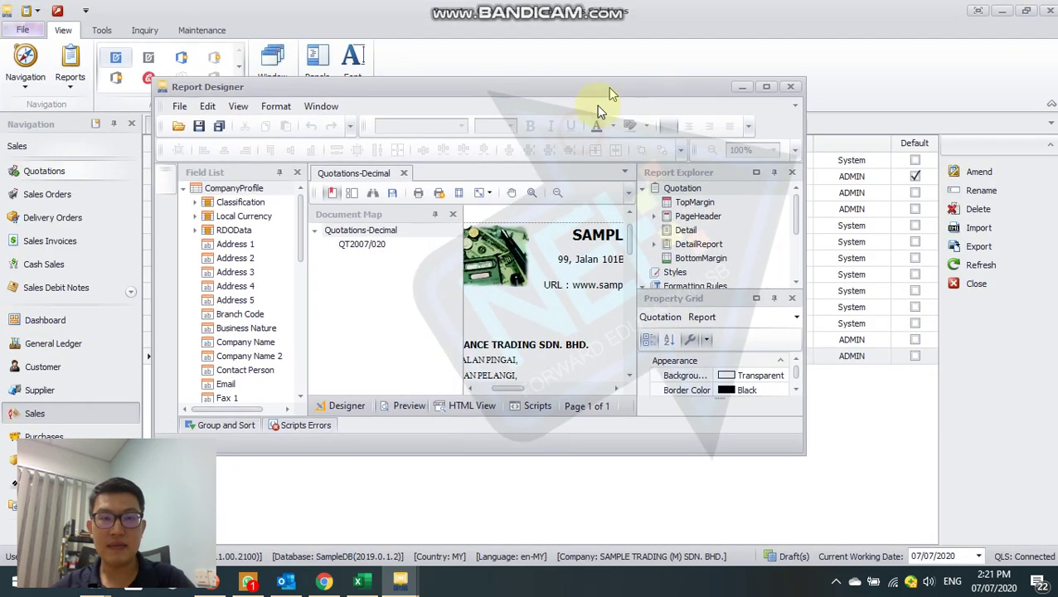
pyautogui.click(349, 404)
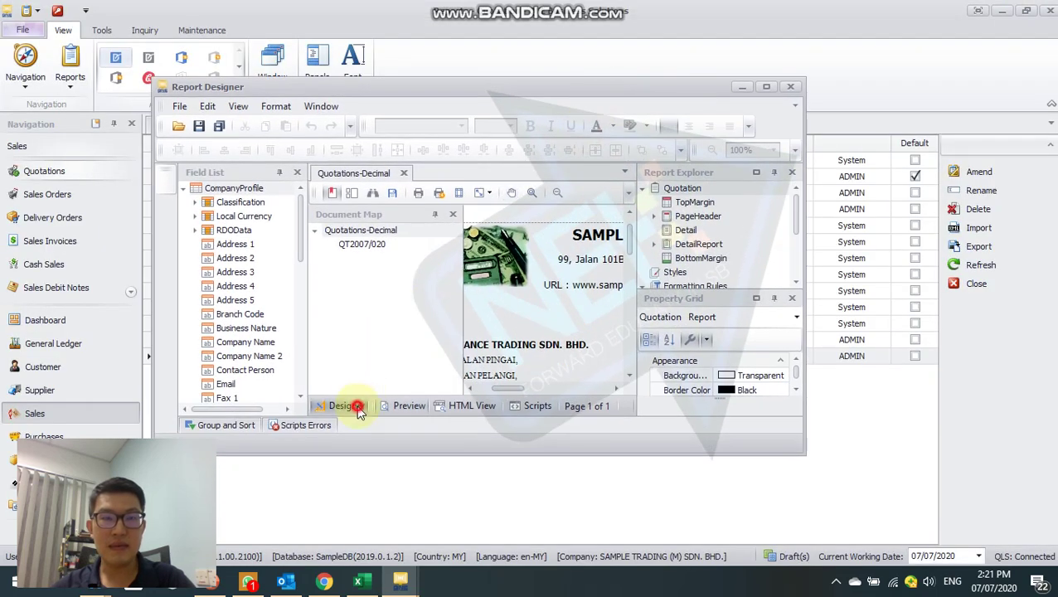
pyautogui.click(768, 87)
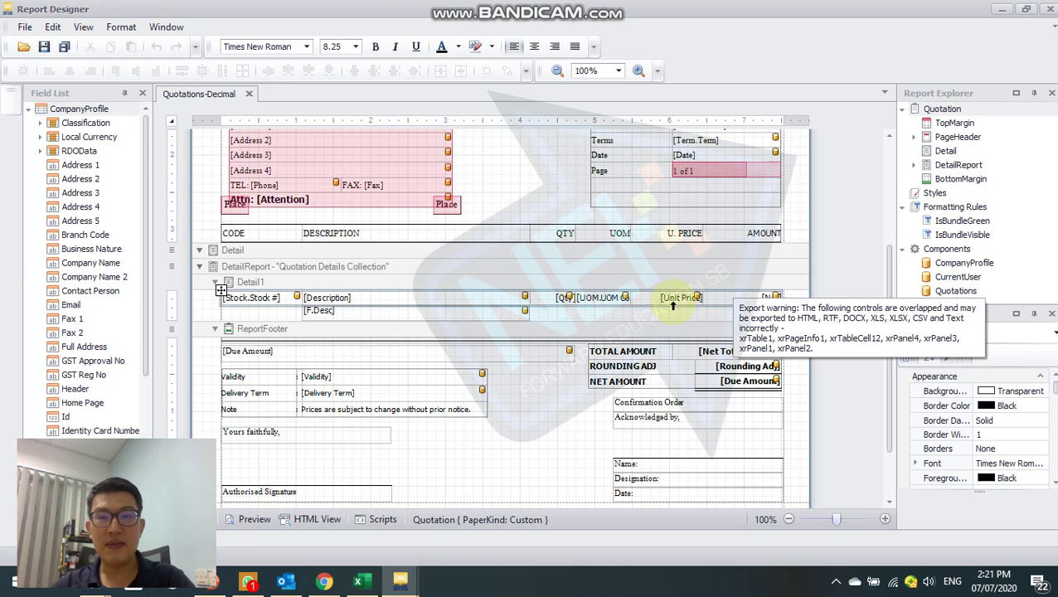
pyautogui.click(686, 300)
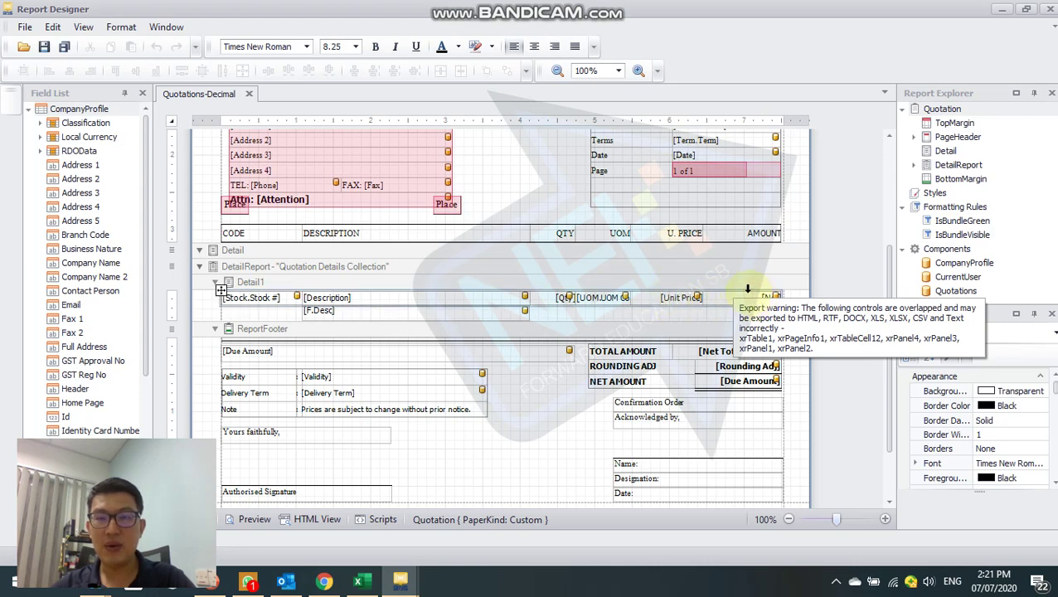
pyautogui.click(563, 302)
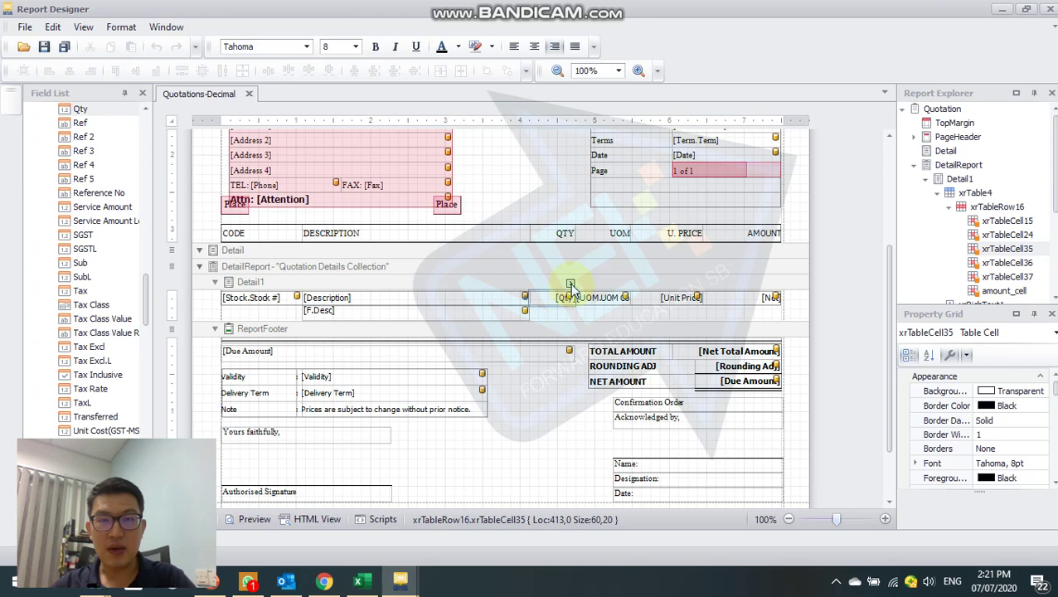
# Step: Copy the Unit Price cell's format string {0:#,#0.00;;""} from its smart tag
pyautogui.click(570, 284)
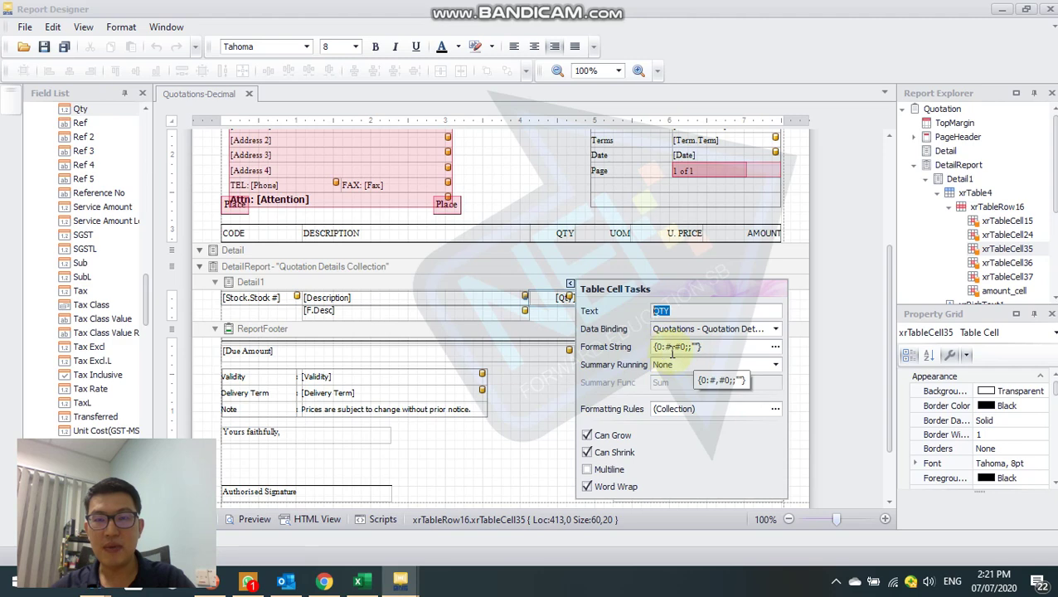
pyautogui.click(553, 316)
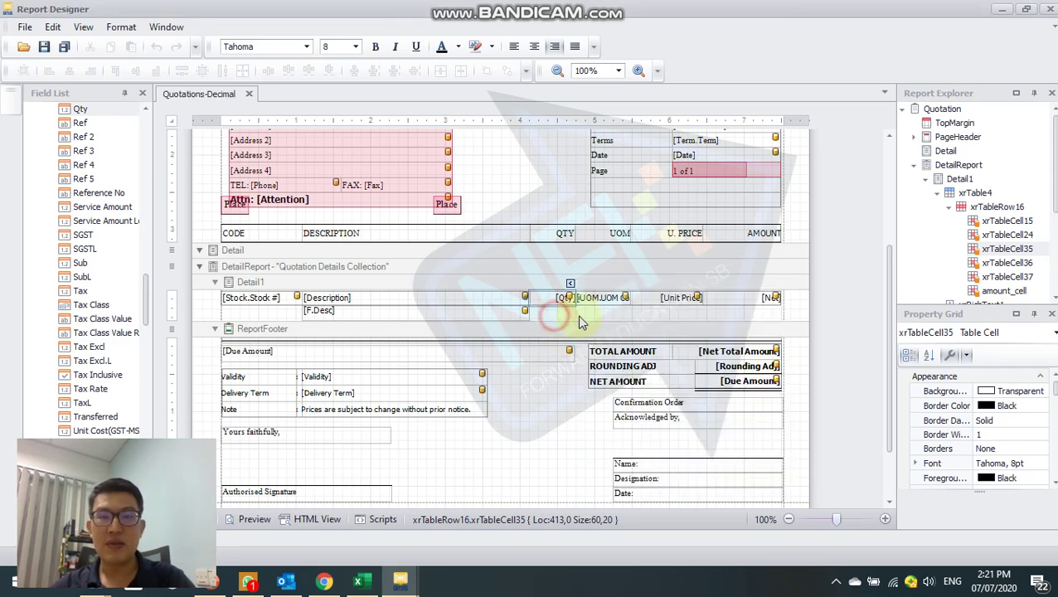
pyautogui.click(695, 299)
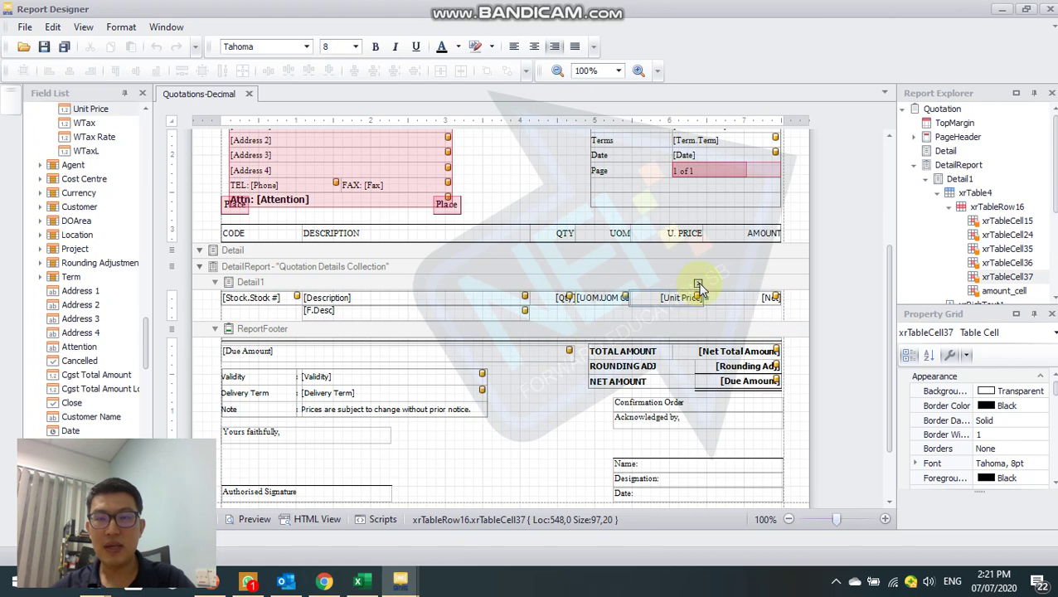
pyautogui.click(697, 284)
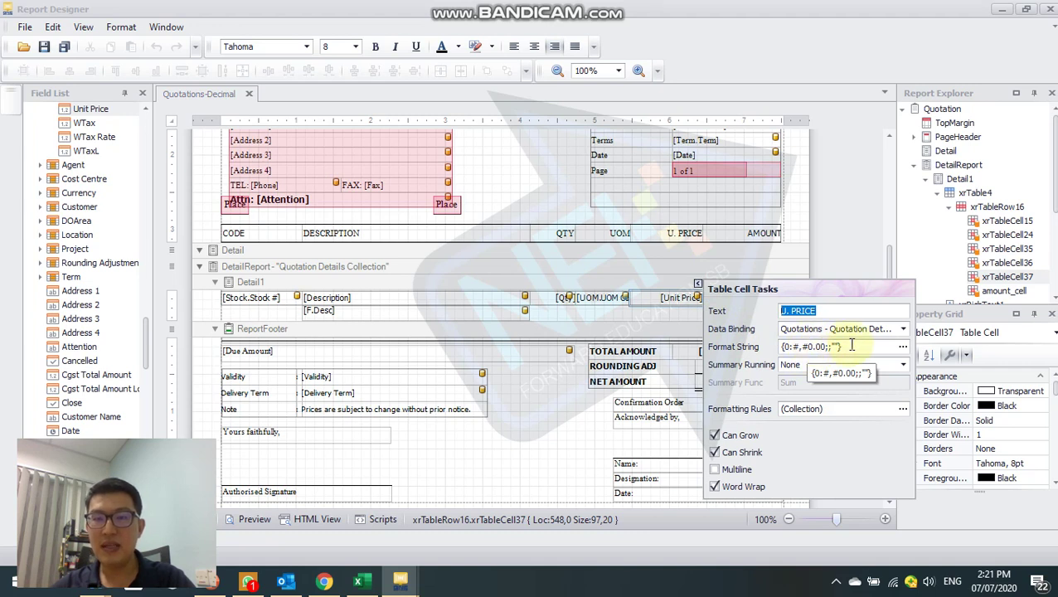
pyautogui.moveTo(852, 346); pyautogui.dragTo(780, 353)
pyautogui.hotkey('ctrl', 'c')
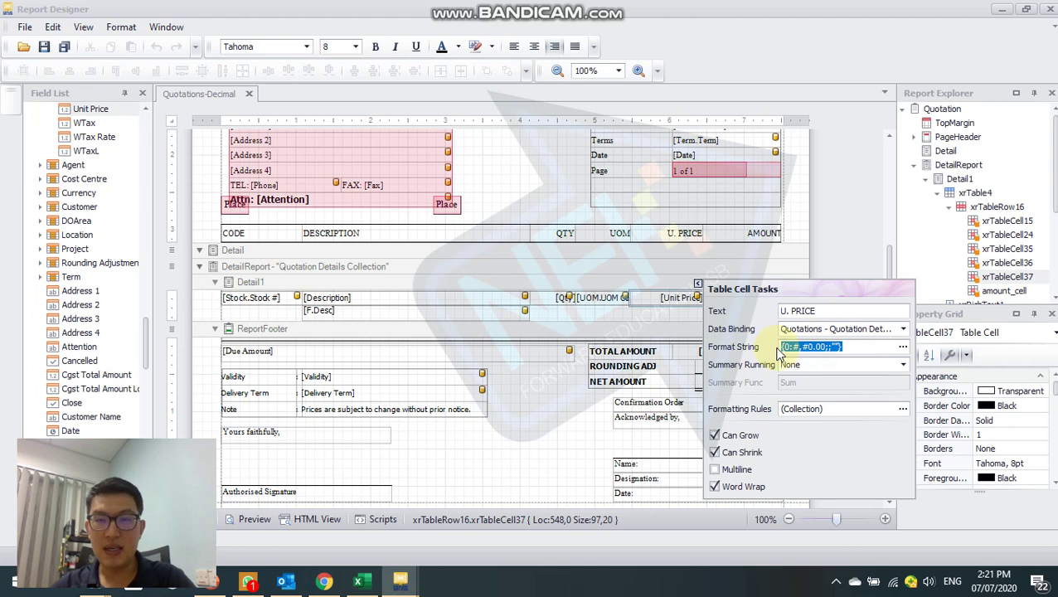
# Step: Replace the QTY cell's format string with {0:#,#0.00;;""} and save the Quotations-Decimal template
pyautogui.click(562, 300)
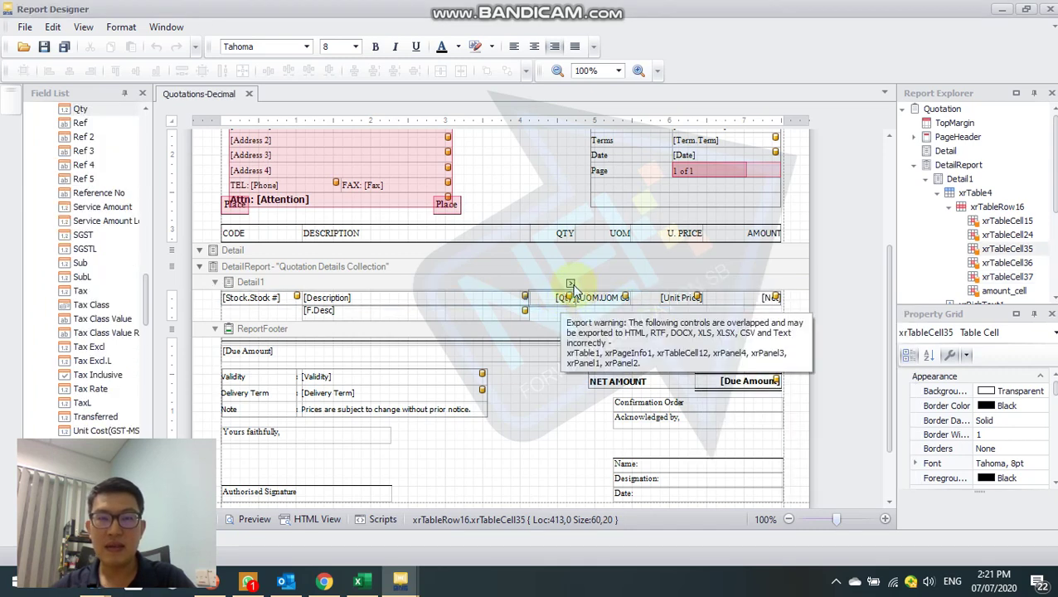
pyautogui.click(571, 284)
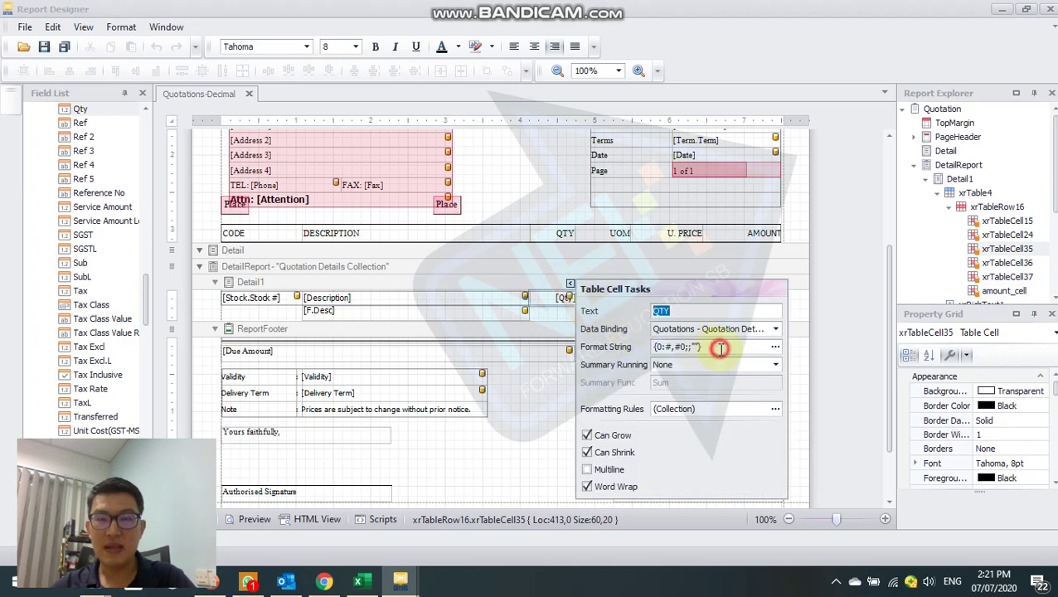
pyautogui.moveTo(721, 348); pyautogui.dragTo(627, 349)
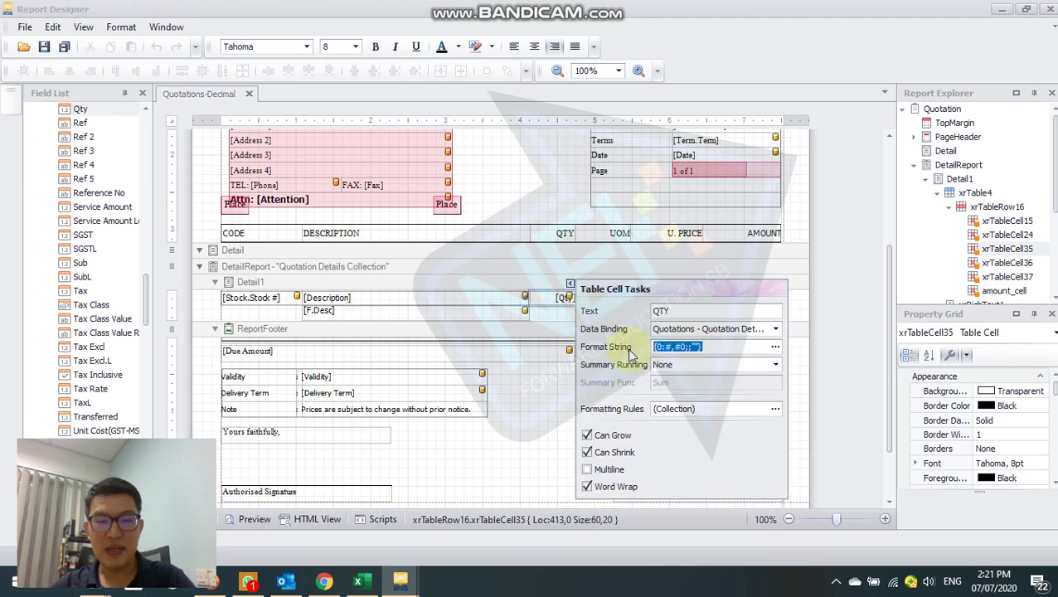
pyautogui.hotkey('ctrl', 'v')
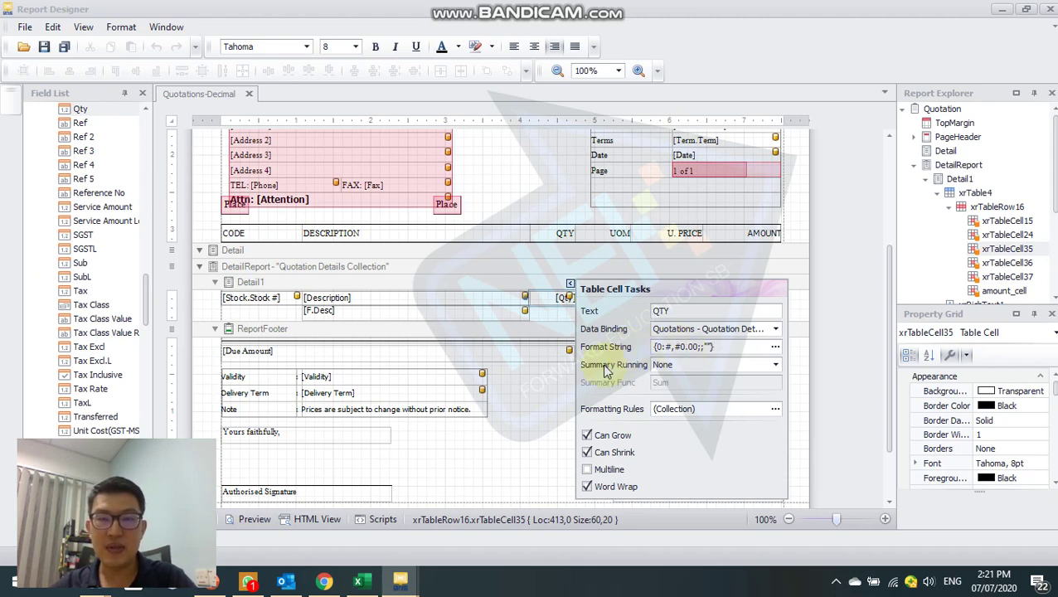
pyautogui.click(552, 368)
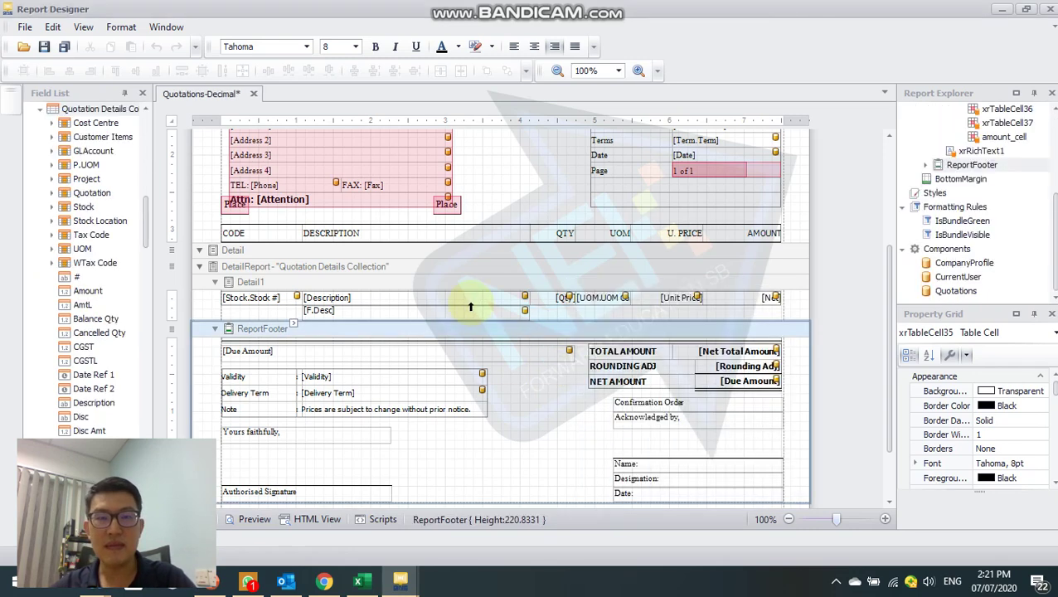
pyautogui.click(44, 46)
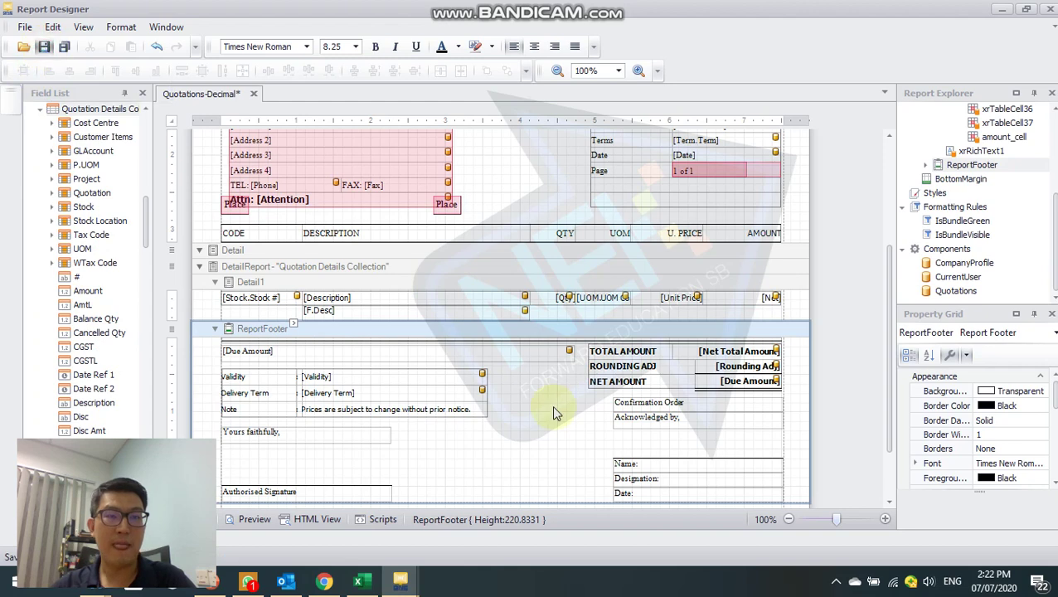
# Step: Preview quotation QT2007/020 and confirm the TRP quantity now reads 25.60 KM
pyautogui.click(251, 519)
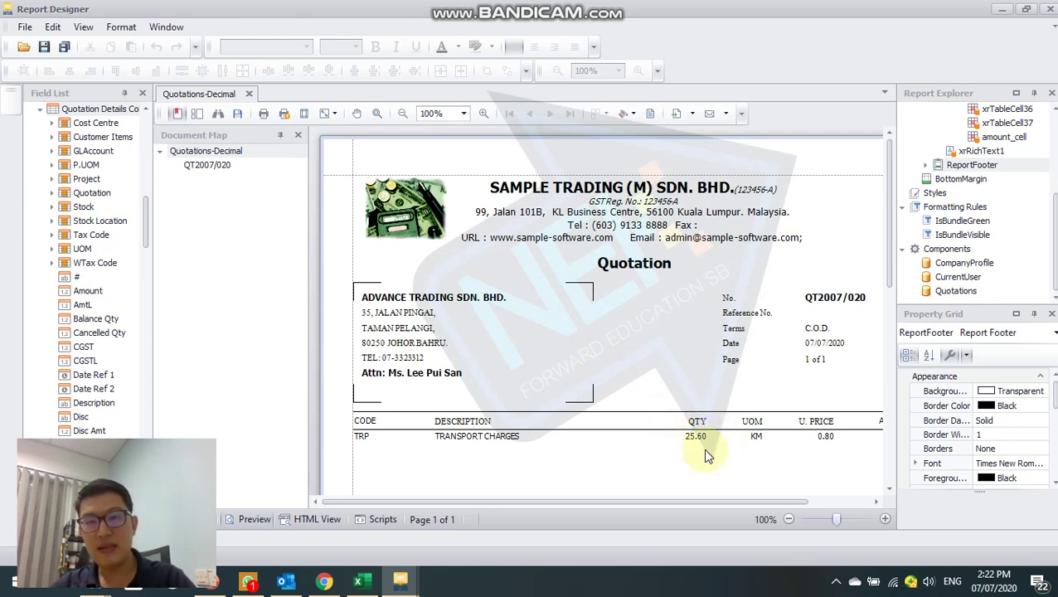
pyautogui.scroll(-1, 697, 442)
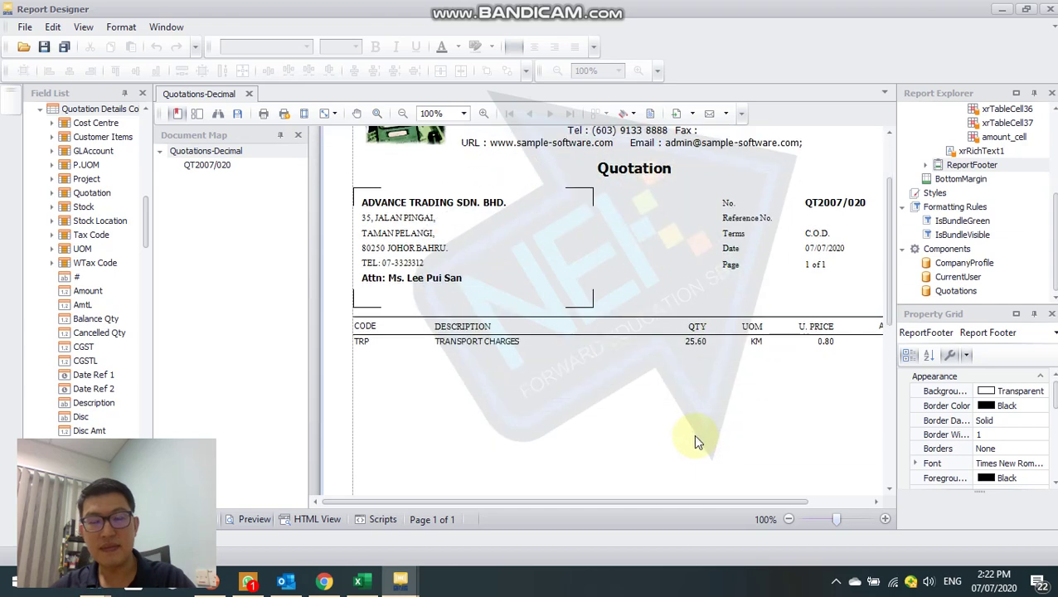
pyautogui.scroll(1, 691, 434)
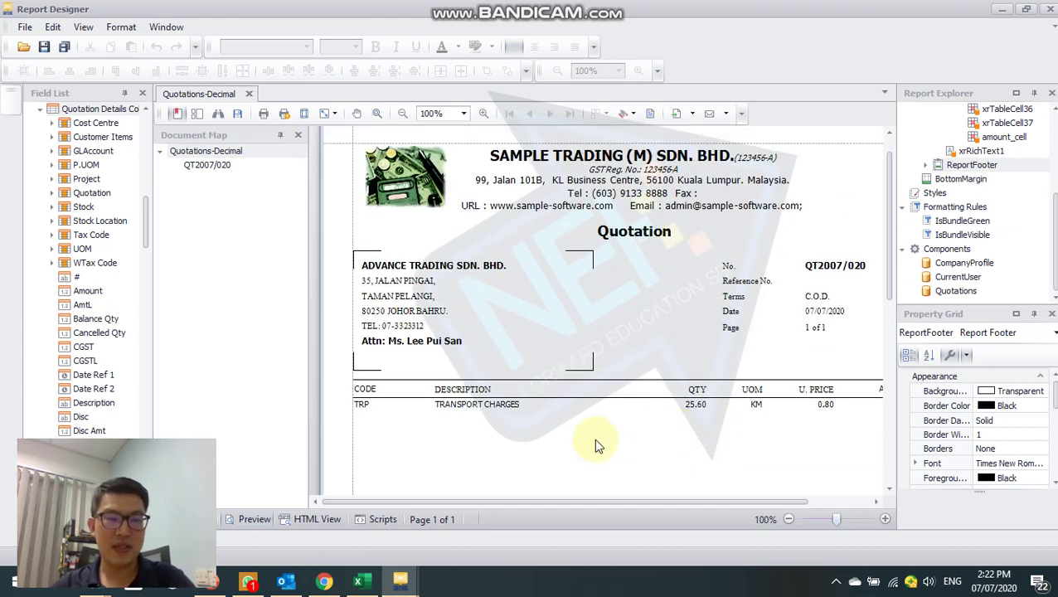